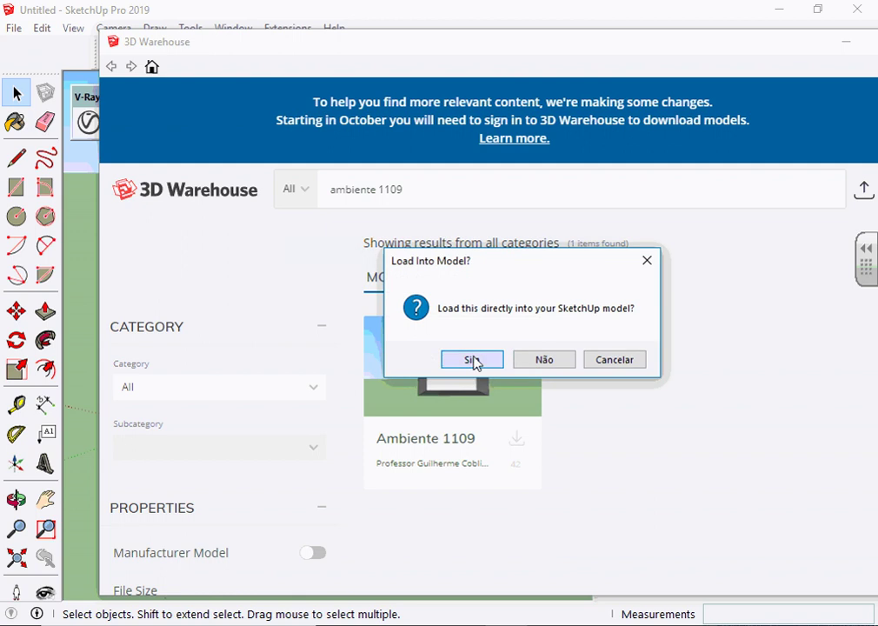
Load the Ambiente 1109 model directly from 3D Warehouse and place it in the model beside the standing figure.
{"action": "left_click", "coordinate": [473, 359]}
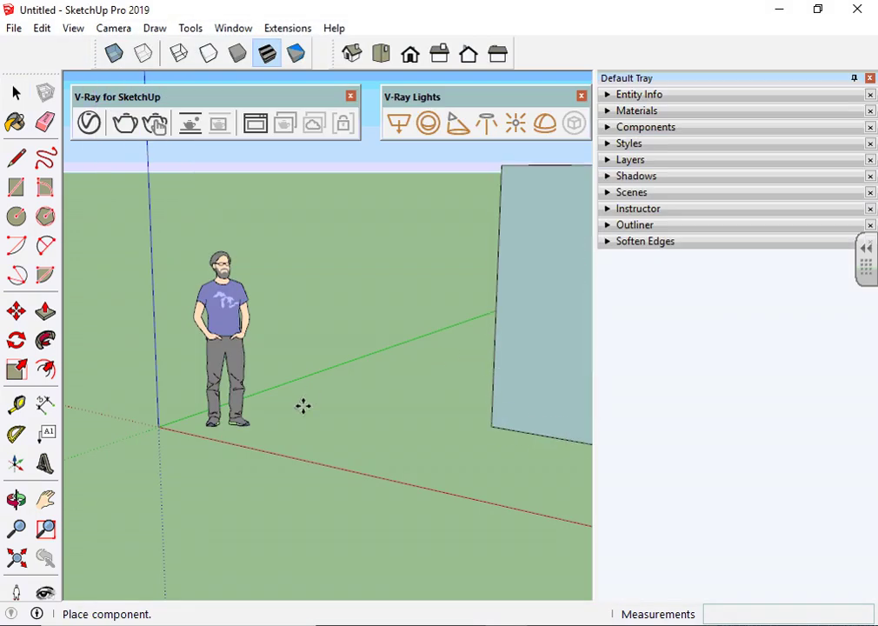
{"action": "left_click", "coordinate": [293, 410]}
{"action": "scroll", "coordinate": [187, 383], "scroll_direction": "down", "scroll_amount": 3}
{"action": "scroll", "coordinate": [187, 384], "scroll_direction": "down", "scroll_amount": 2}
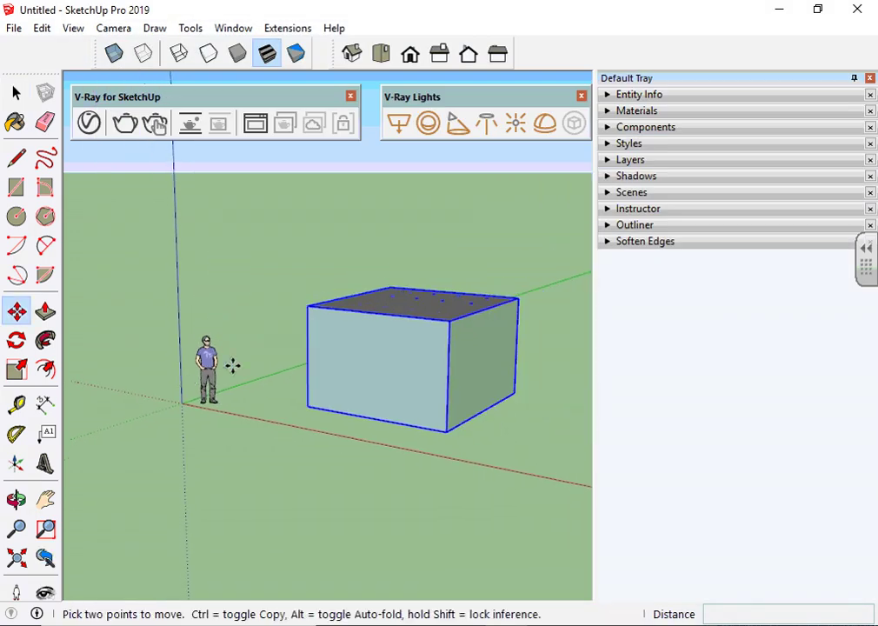
{"action": "middle_click_drag", "start_coordinate": [232, 366], "coordinate": [180, 326]}
{"action": "key", "text": "space"}
{"action": "left_click", "coordinate": [443, 361]}
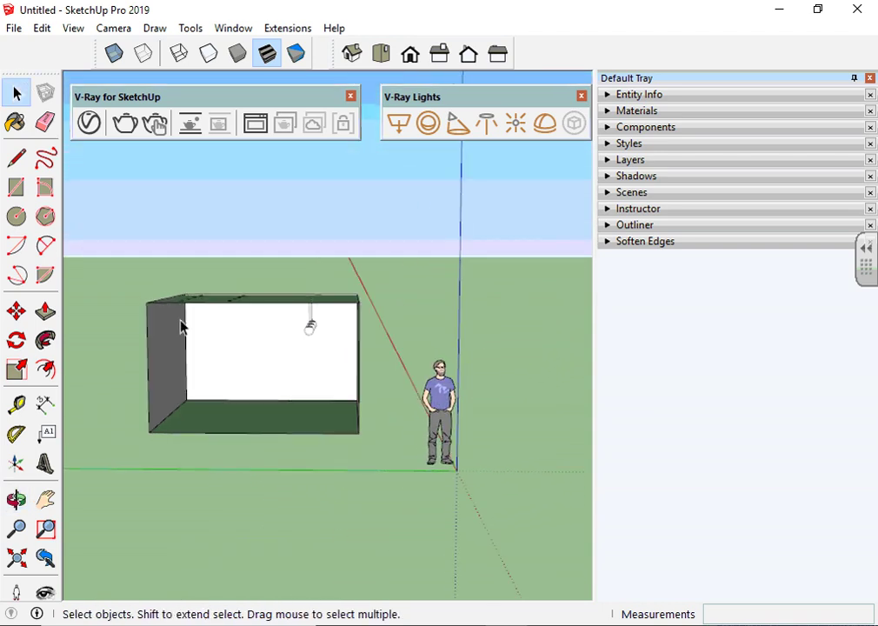
Select the placed room component and expand the Outliner, checking that it is enabled for the Default Tray.
{"action": "scroll", "coordinate": [175, 325], "scroll_direction": "up", "scroll_amount": 2}
{"action": "left_click", "coordinate": [212, 390]}
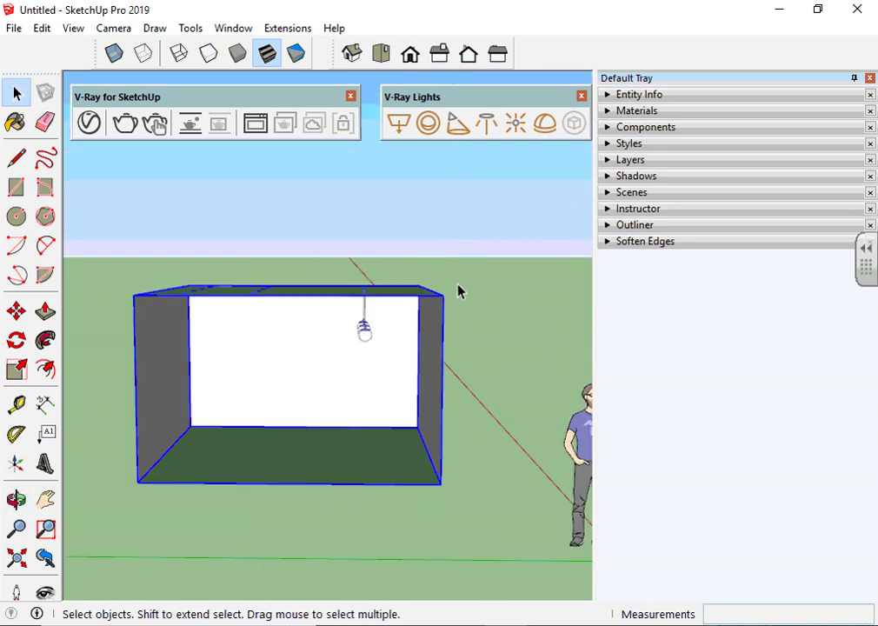
{"action": "left_click", "coordinate": [606, 225]}
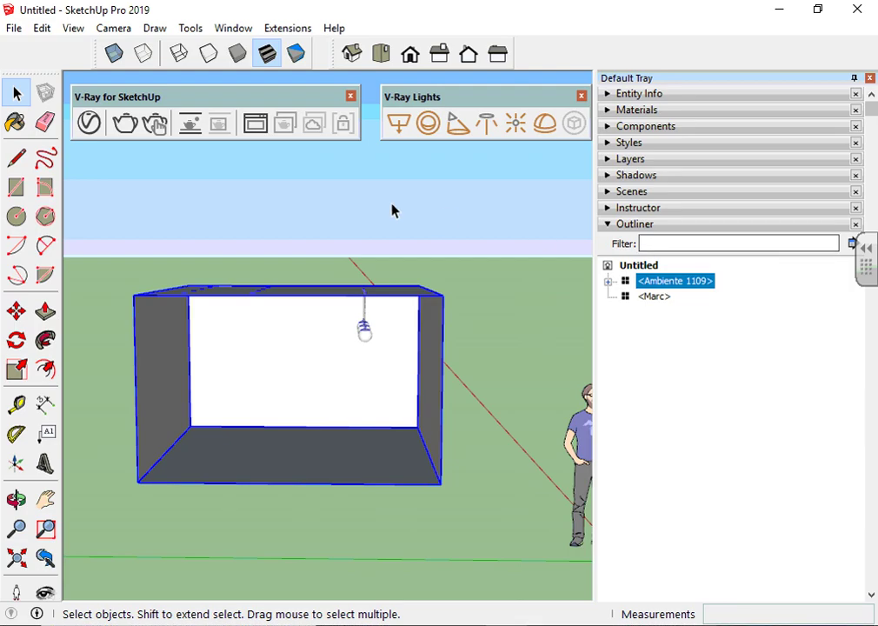
{"action": "left_click", "coordinate": [237, 29]}
{"action": "mouse_move", "coordinate": [248, 50]}
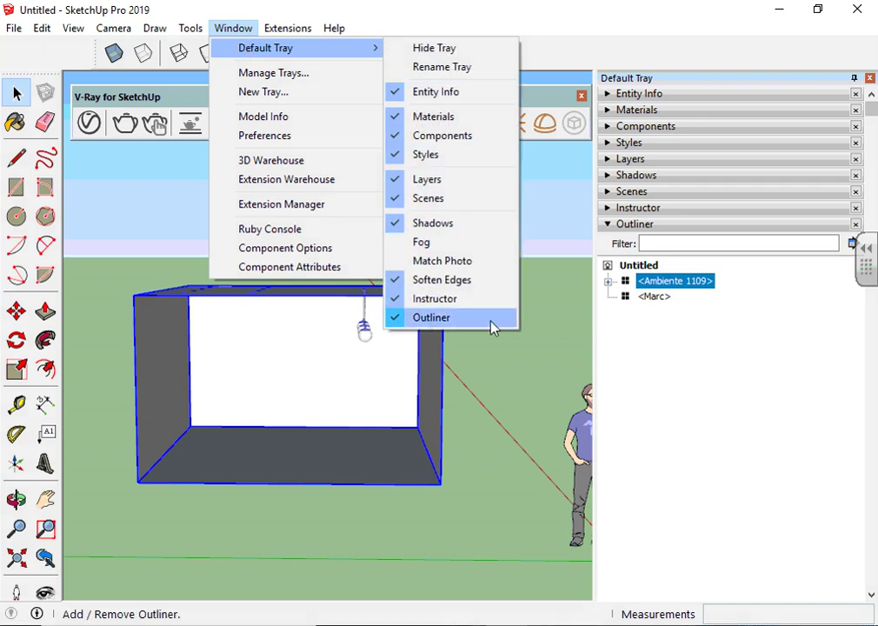
{"action": "left_click", "coordinate": [654, 229]}
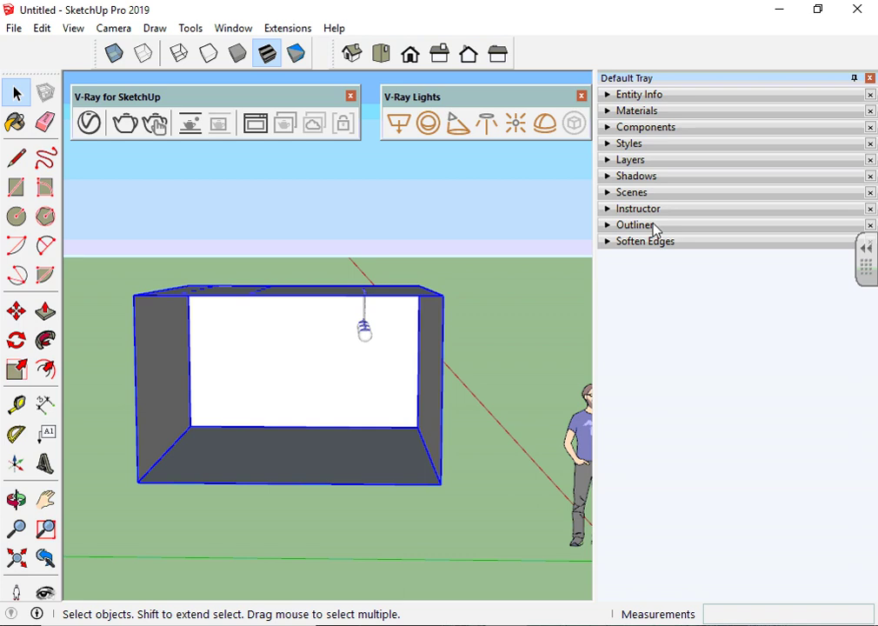
{"action": "left_click", "coordinate": [650, 230]}
Explode the Ambiente 1109 component into its individual components and groups, and clear the selection.
{"action": "middle_click_drag", "start_coordinate": [515, 319], "coordinate": [388, 373]}
{"action": "right_click", "coordinate": [665, 287]}
{"action": "left_click", "coordinate": [709, 275]}
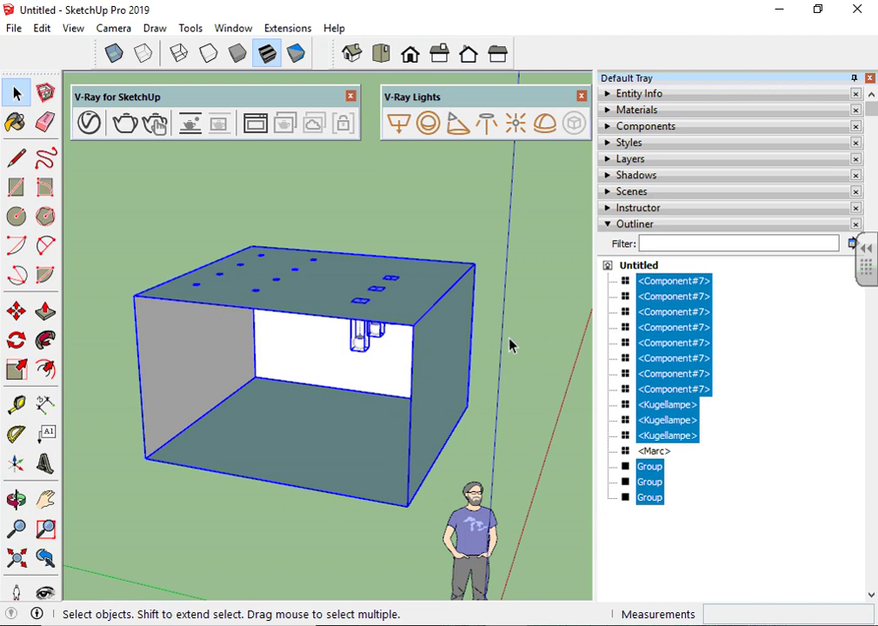
{"action": "left_click", "coordinate": [509, 345]}
Inspect the hanging Kugellampe pendants individually to see how each lamp is listed in the Outliner.
{"action": "left_click", "coordinate": [358, 347]}
{"action": "left_click", "coordinate": [358, 332]}
{"action": "middle_click_drag", "start_coordinate": [358, 332], "coordinate": [377, 294]}
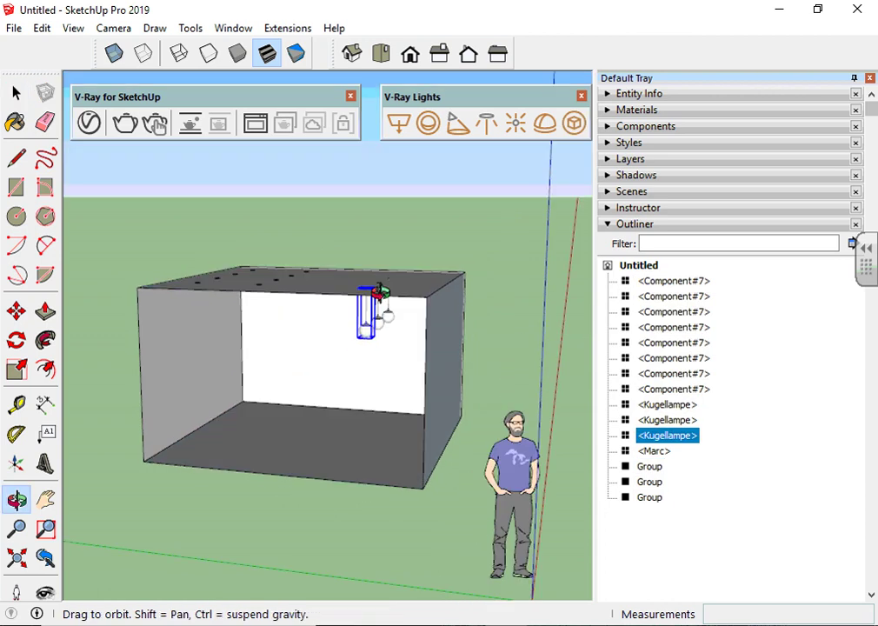
{"action": "left_click", "coordinate": [385, 315]}
{"action": "left_click", "coordinate": [388, 303]}
{"action": "middle_click_drag", "start_coordinate": [294, 298], "coordinate": [295, 274]}
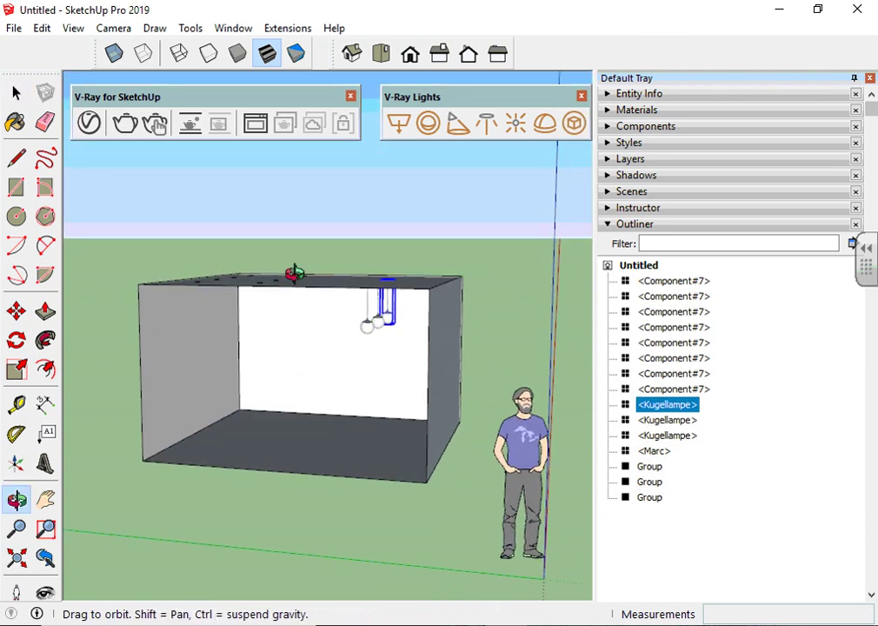
{"action": "left_click", "coordinate": [469, 349]}
{"action": "middle_click_drag", "start_coordinate": [464, 347], "coordinate": [408, 362]}
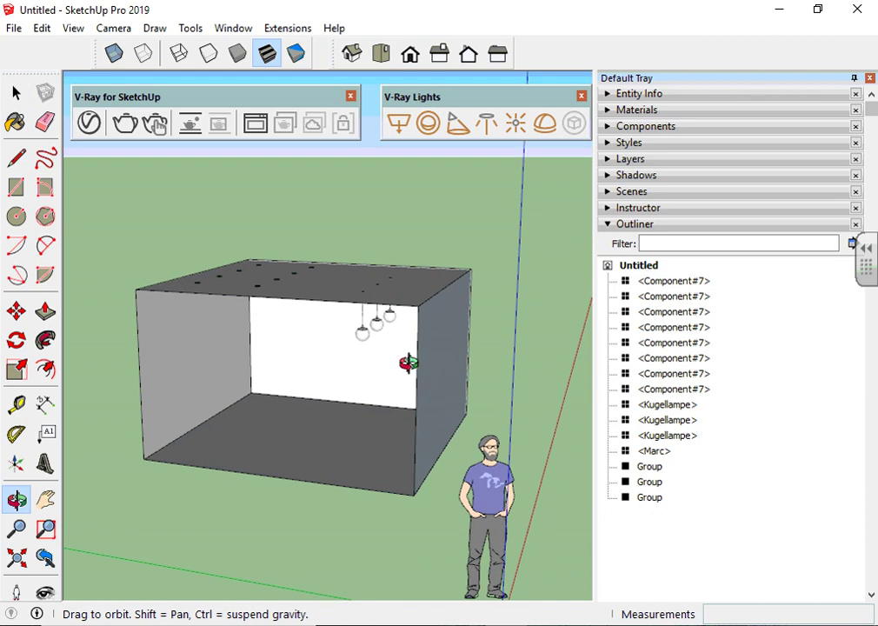
Review the length unit format, precision and snapping settings in Model Info.
{"action": "left_click", "coordinate": [237, 30]}
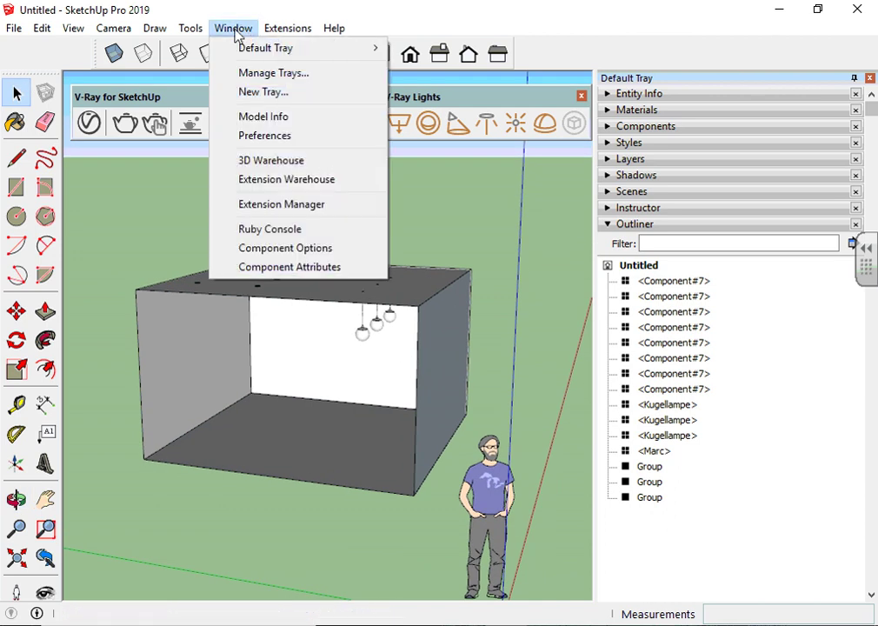
{"action": "left_click", "coordinate": [254, 122]}
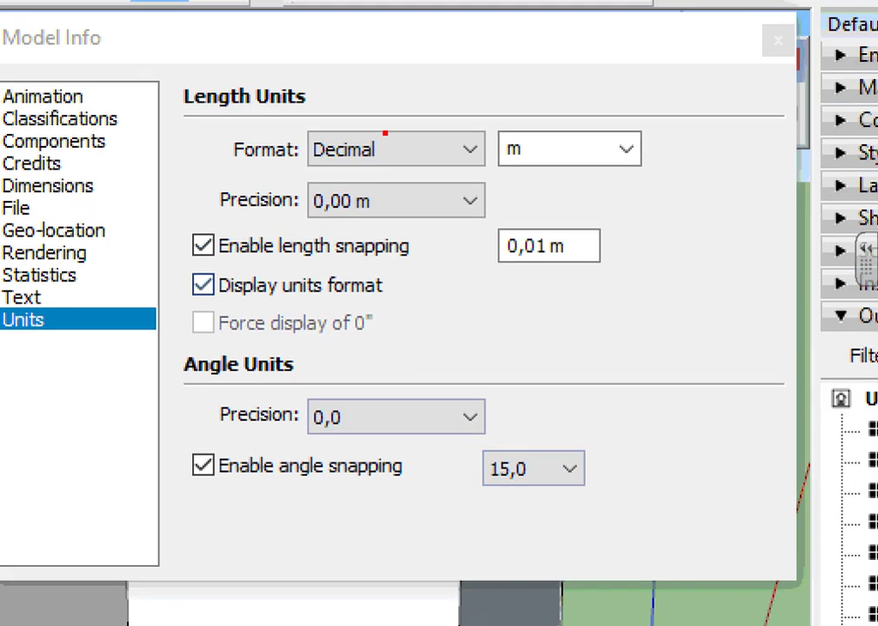
{"action": "mouse_move", "coordinate": [411, 130]}
{"action": "left_mouse_down"}
{"action": "mouse_move", "coordinate": [274, 196]}
{"action": "mouse_move", "coordinate": [415, 122]}
{"action": "left_mouse_up"}
{"action": "mouse_move", "coordinate": [522, 198]}
{"action": "left_mouse_down"}
{"action": "mouse_move", "coordinate": [477, 193]}
{"action": "mouse_move", "coordinate": [566, 182]}
{"action": "left_mouse_up"}
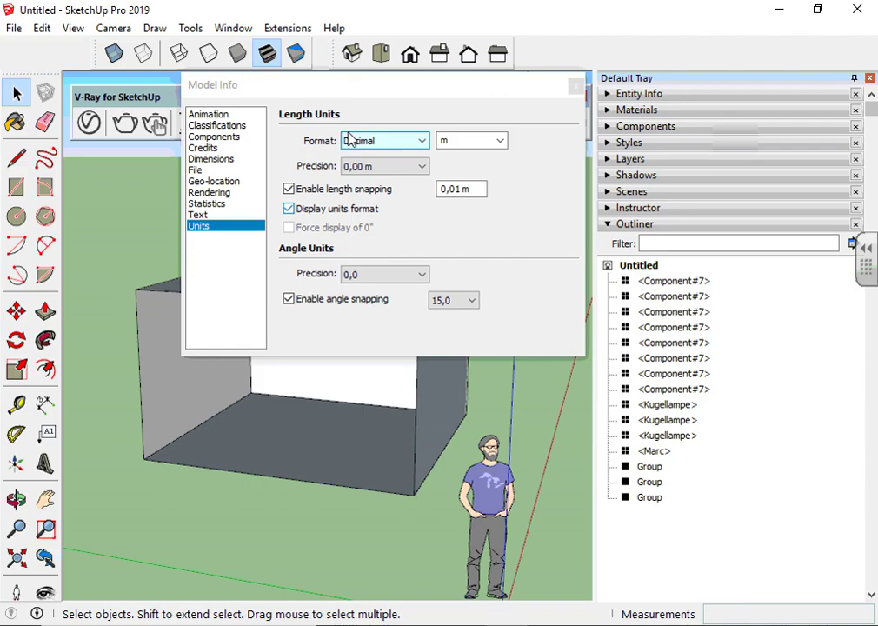
{"action": "left_click", "coordinate": [574, 88]}
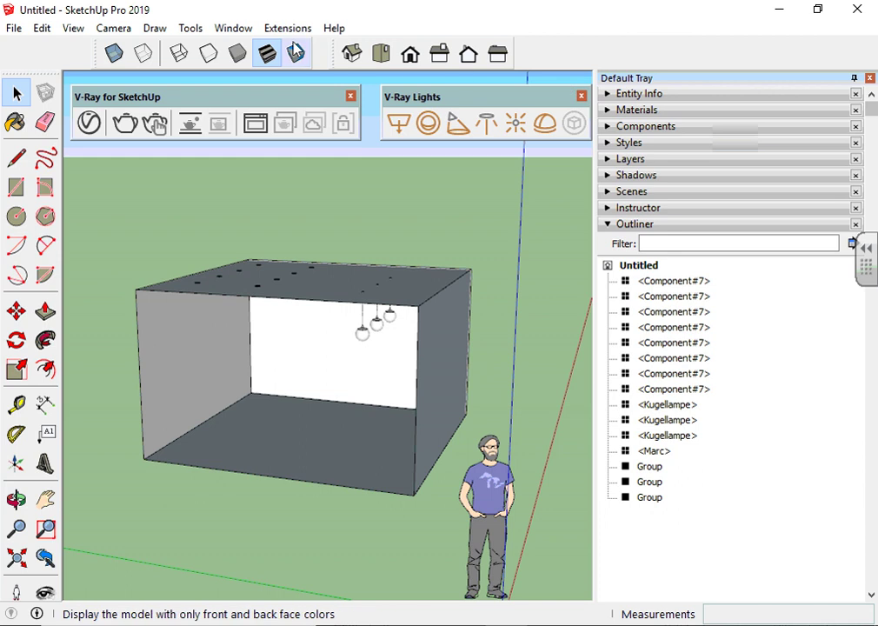
Enable auto-save every 15 minutes in the general SketchUp preferences.
{"action": "left_click", "coordinate": [233, 28]}
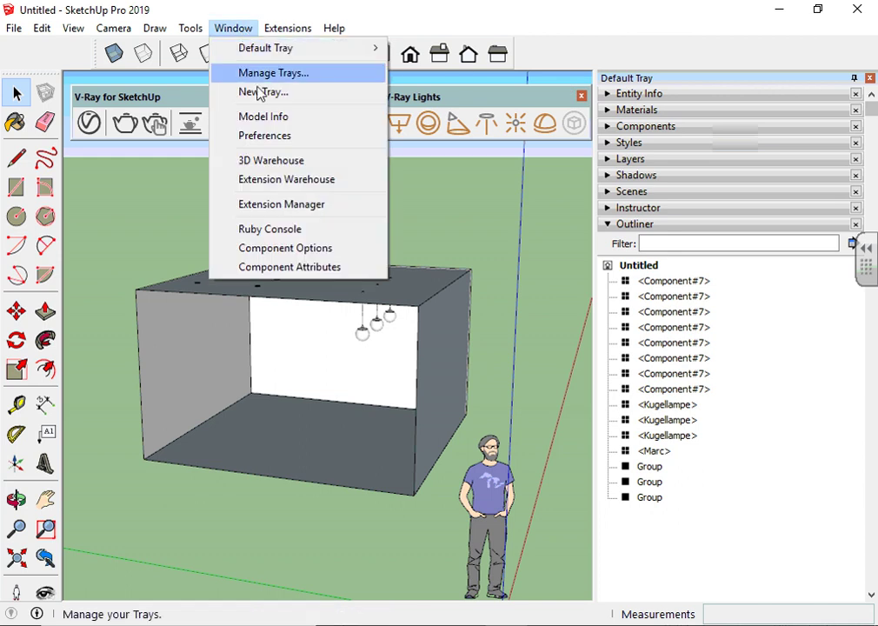
{"action": "left_click", "coordinate": [268, 137]}
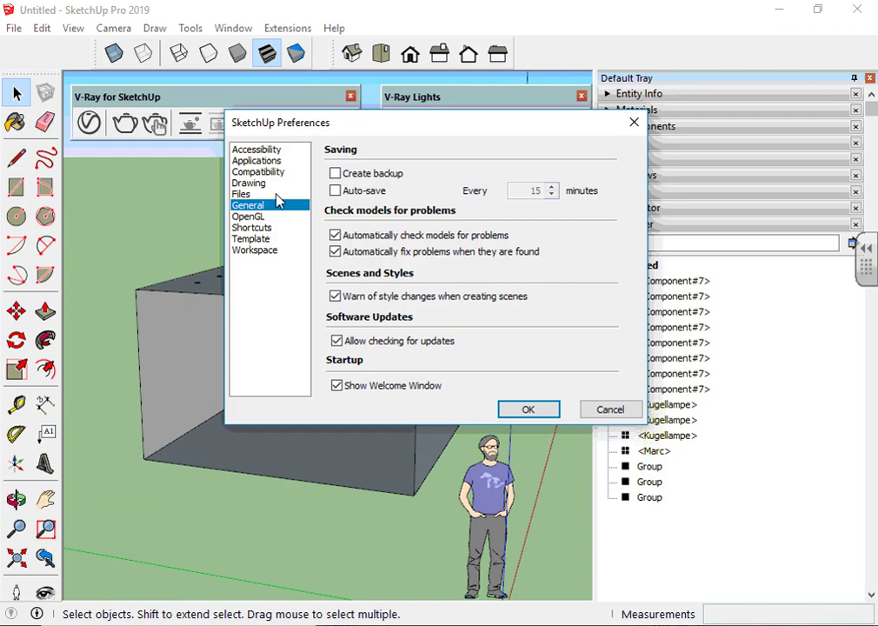
{"action": "left_click", "coordinate": [334, 191]}
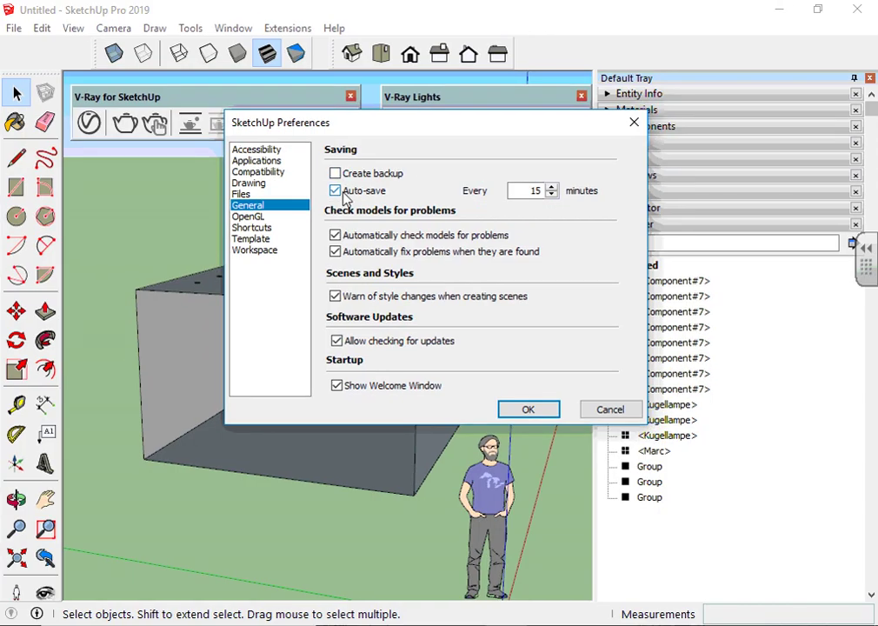
{"action": "left_click", "coordinate": [158, 198]}
{"action": "left_click", "coordinate": [522, 409]}
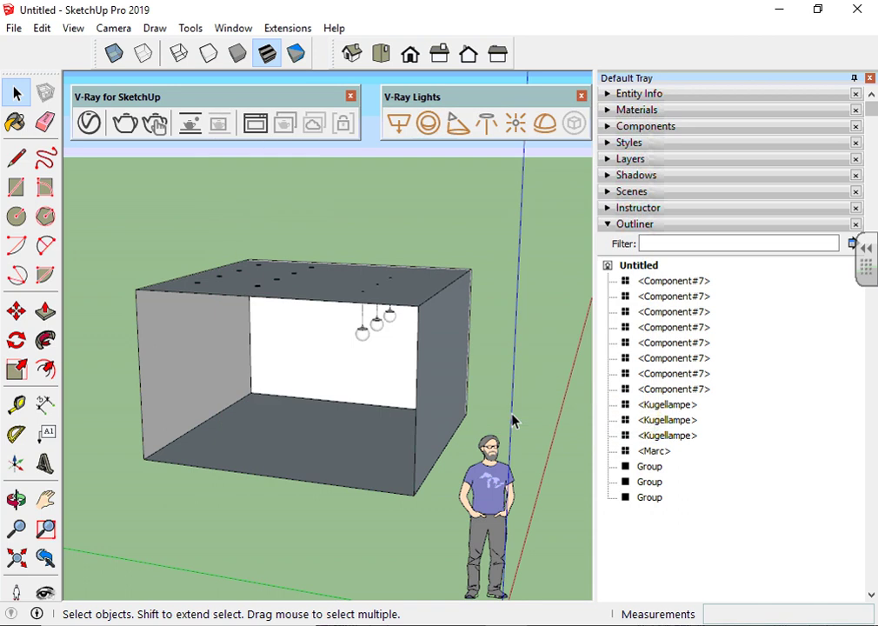
Browse the style collections and apply Simple Style from Default Styles to the model.
{"action": "left_click", "coordinate": [611, 226]}
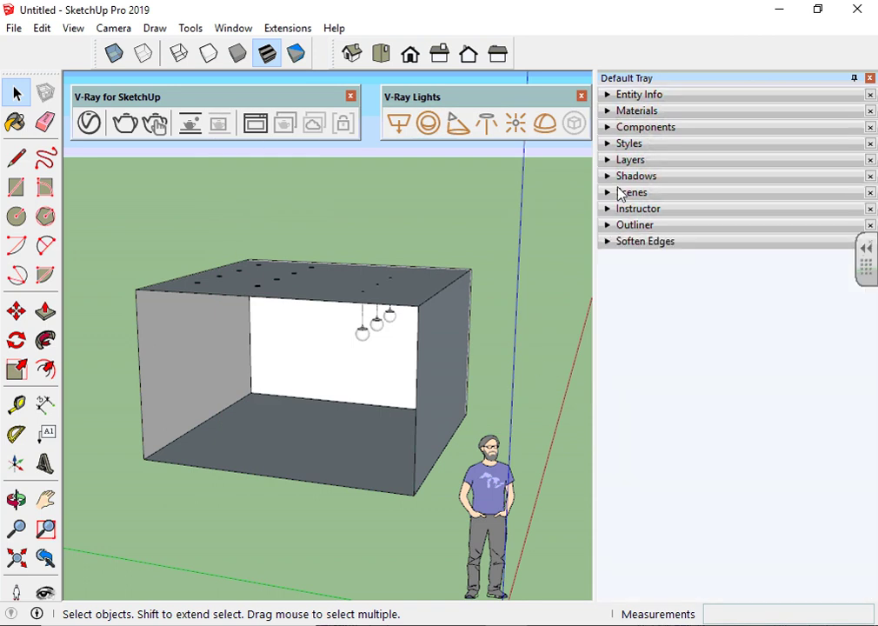
{"action": "left_click", "coordinate": [619, 144]}
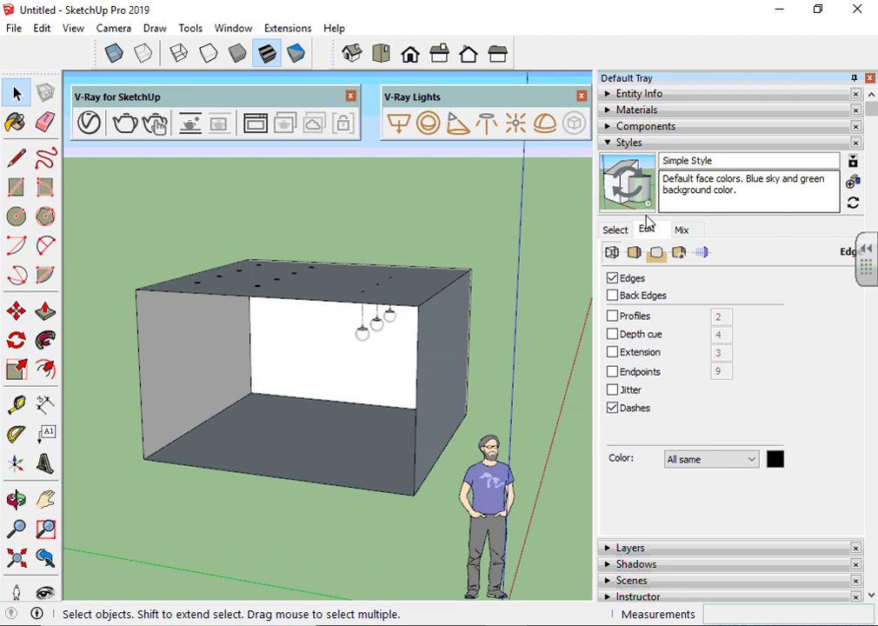
{"action": "left_click", "coordinate": [615, 230]}
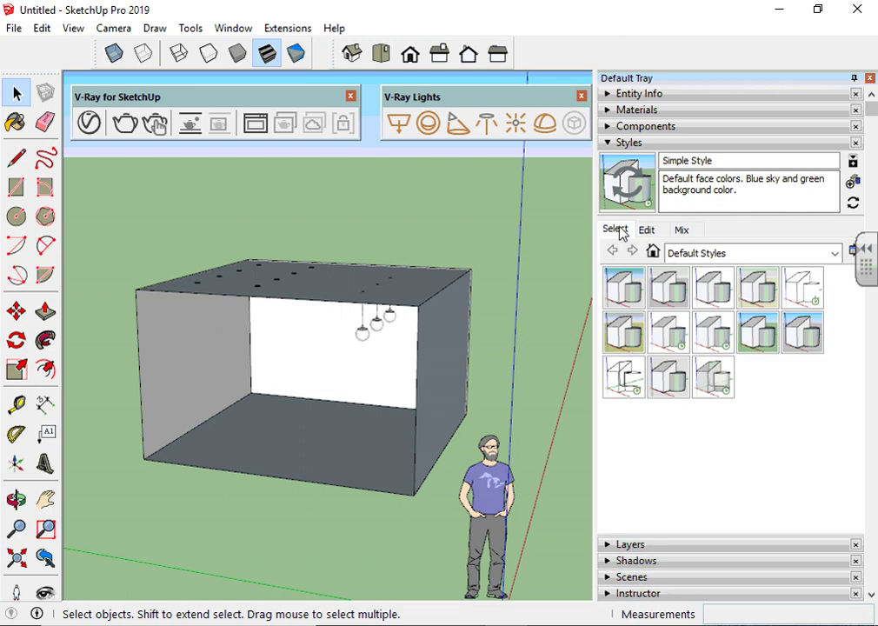
{"action": "left_click", "coordinate": [801, 253]}
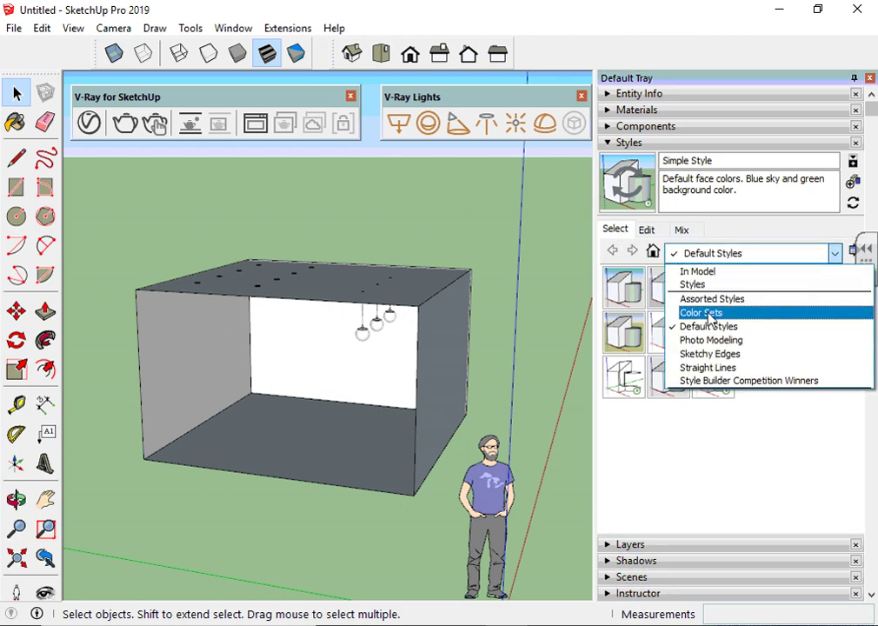
{"action": "left_click", "coordinate": [712, 354]}
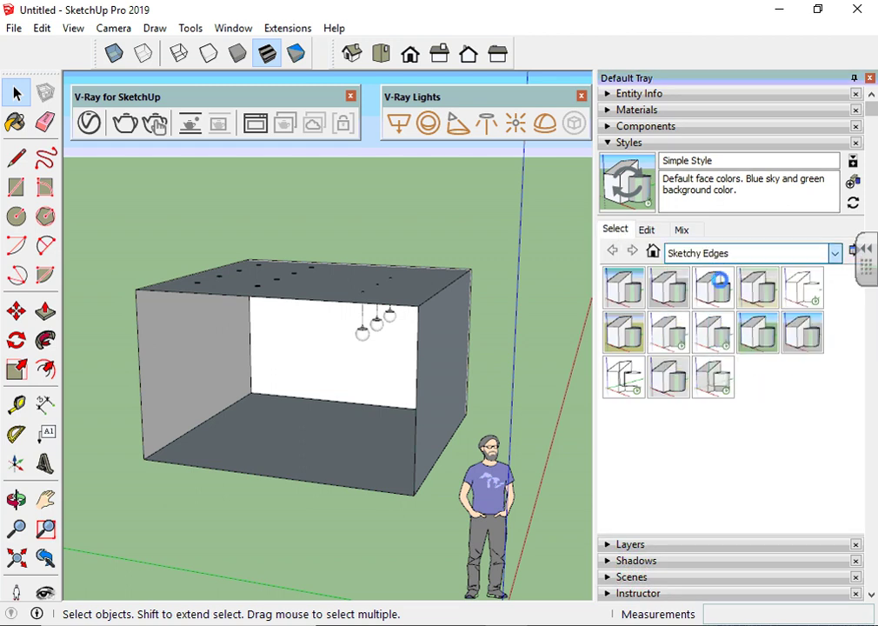
{"action": "left_click", "coordinate": [720, 259]}
{"action": "left_click", "coordinate": [711, 326]}
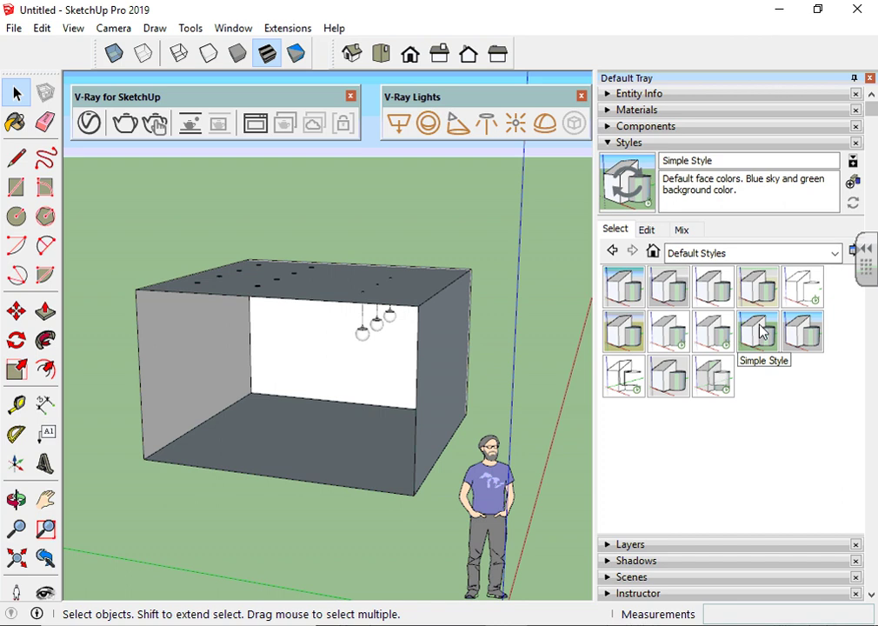
{"action": "left_click", "coordinate": [756, 332]}
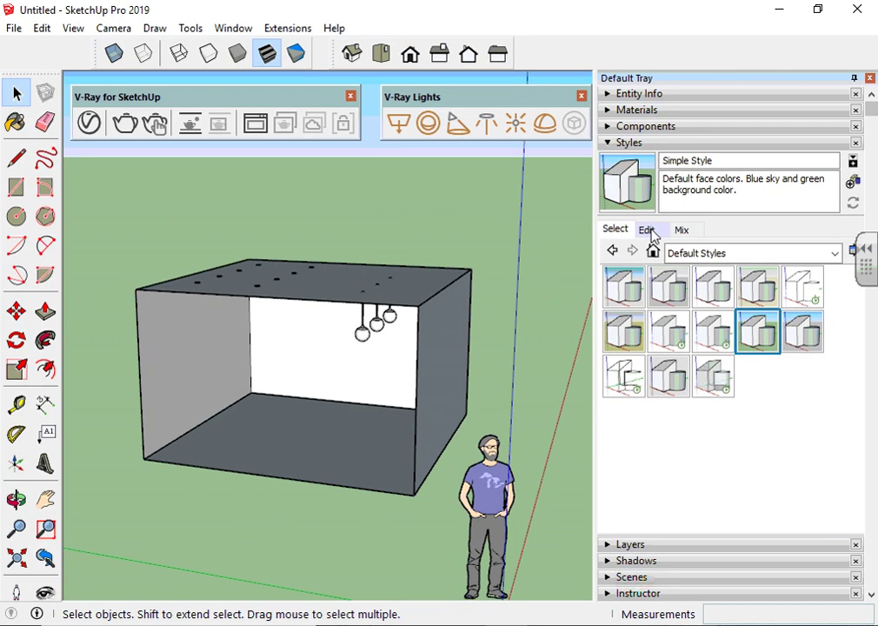
Turn off Profiles in the edge settings of Simple Style and collapse the style options.
{"action": "left_click", "coordinate": [638, 233]}
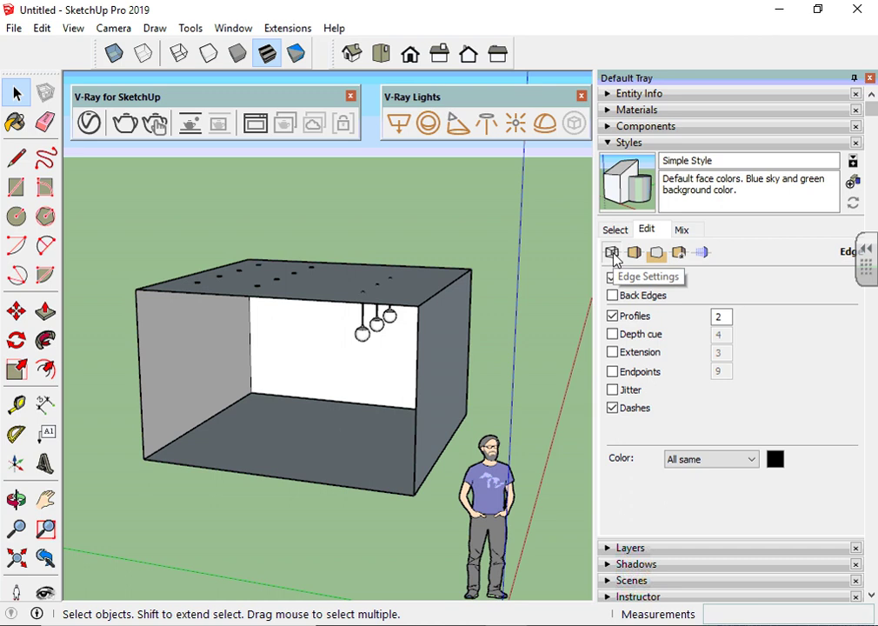
{"action": "left_click", "coordinate": [612, 316]}
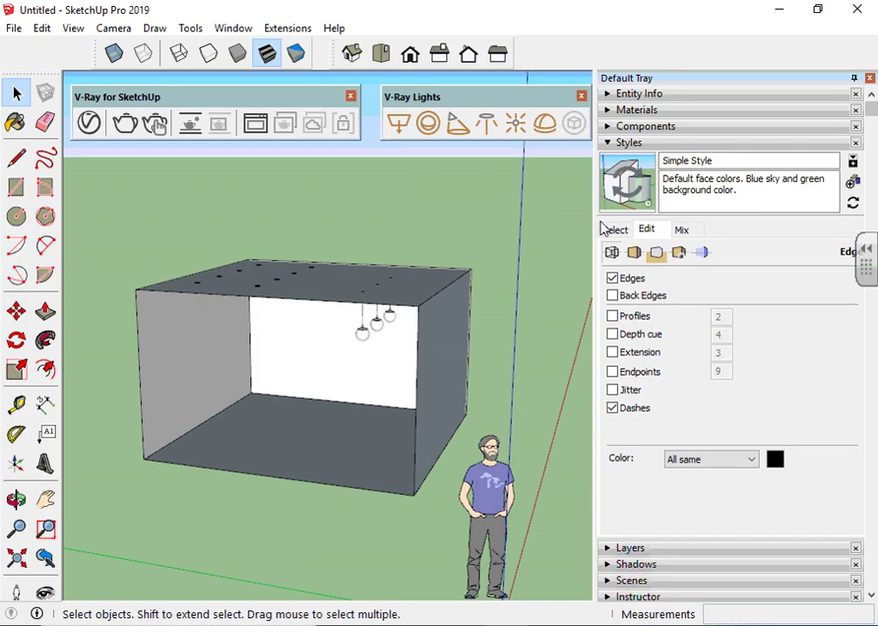
{"action": "left_click", "coordinate": [613, 143]}
Review the toolbar list, checking that the V-Ray for SketchUp and V-Ray Lights toolbars are enabled.
{"action": "scroll", "coordinate": [322, 392], "scroll_direction": "up", "scroll_amount": 3}
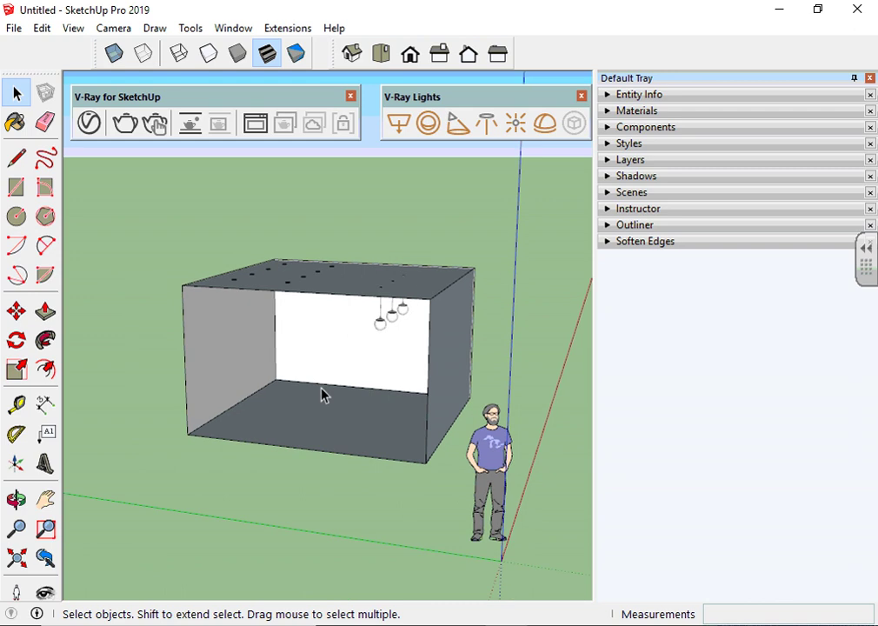
{"action": "middle_click_drag", "start_coordinate": [321, 392], "coordinate": [528, 336]}
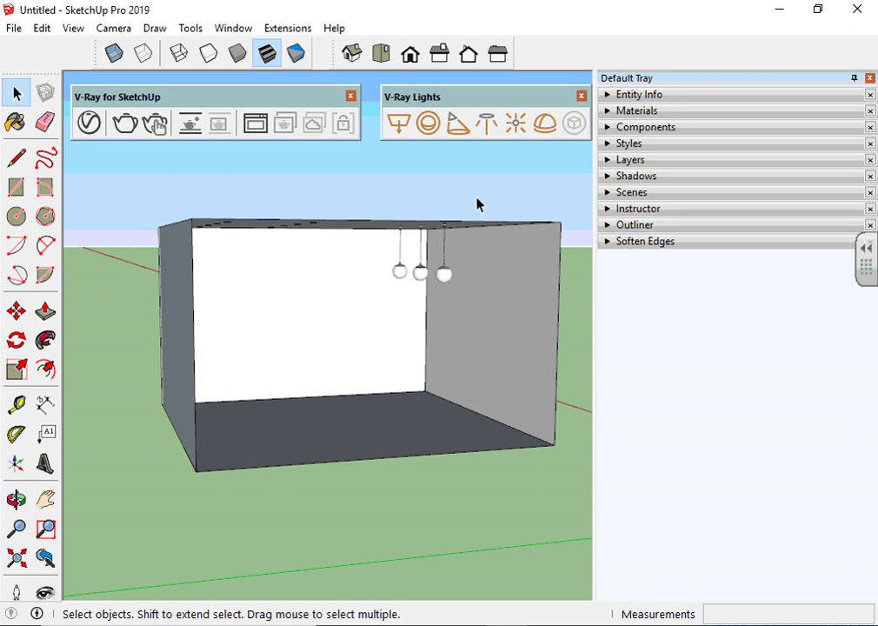
{"action": "left_click", "coordinate": [73, 32]}
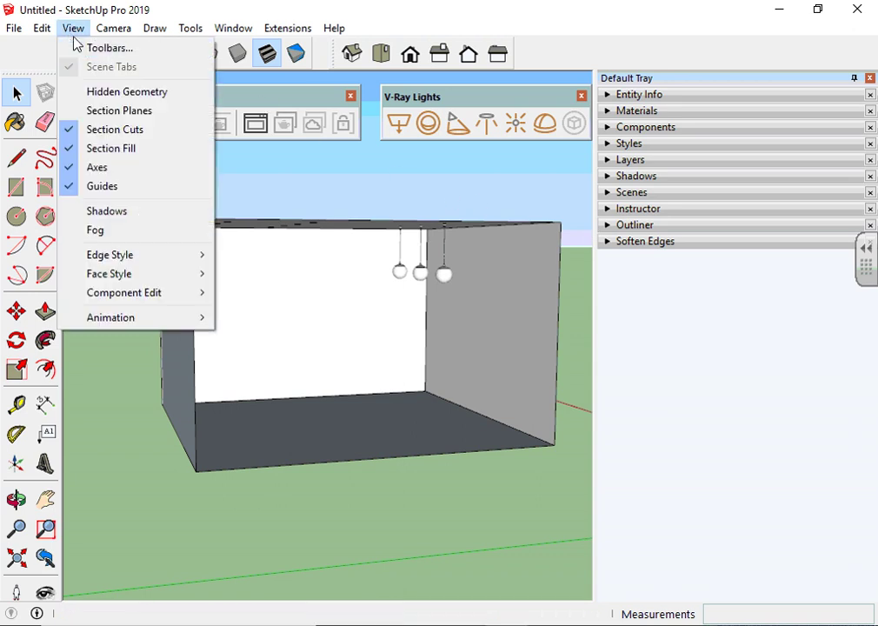
{"action": "left_click", "coordinate": [90, 48]}
{"action": "scroll", "coordinate": [327, 366], "scroll_direction": "down", "scroll_amount": 1}
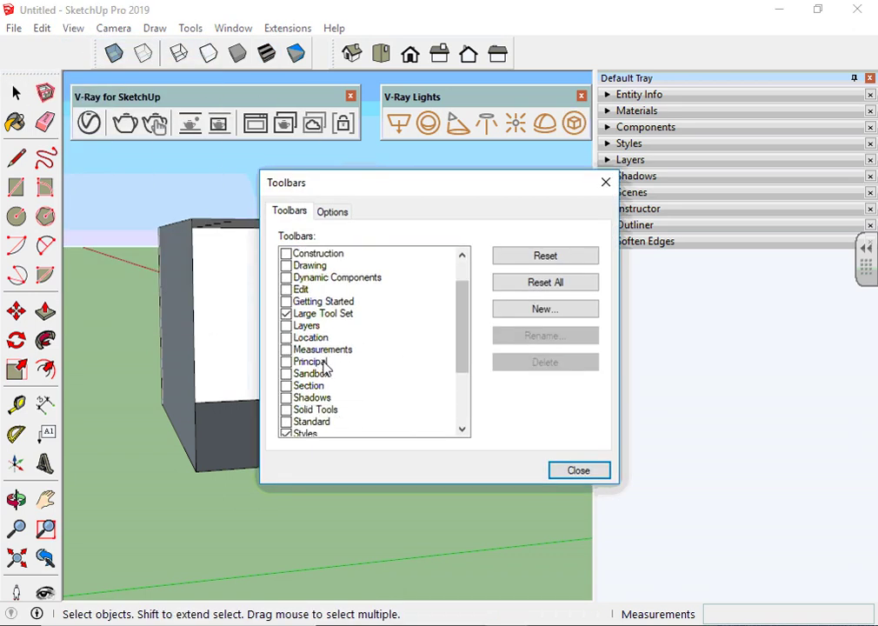
{"action": "scroll", "coordinate": [325, 368], "scroll_direction": "down", "scroll_amount": 1}
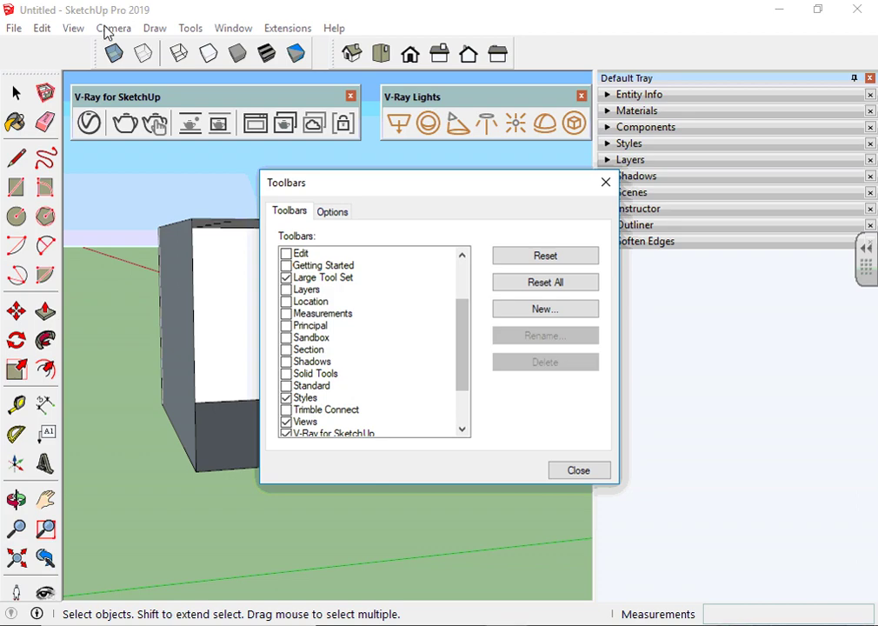
{"action": "left_click_drag", "start_coordinate": [92, 46], "coordinate": [107, 177]}
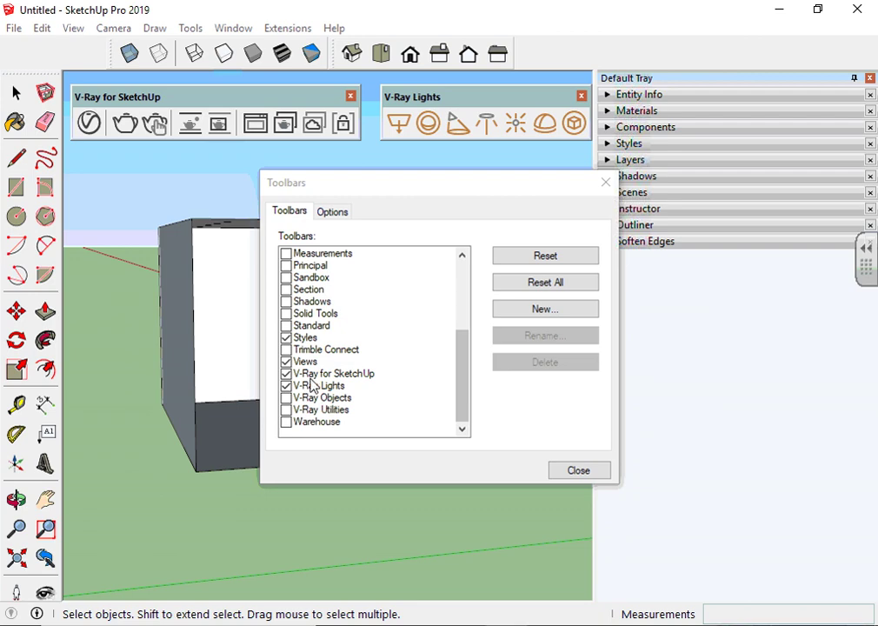
{"action": "left_click", "coordinate": [310, 380]}
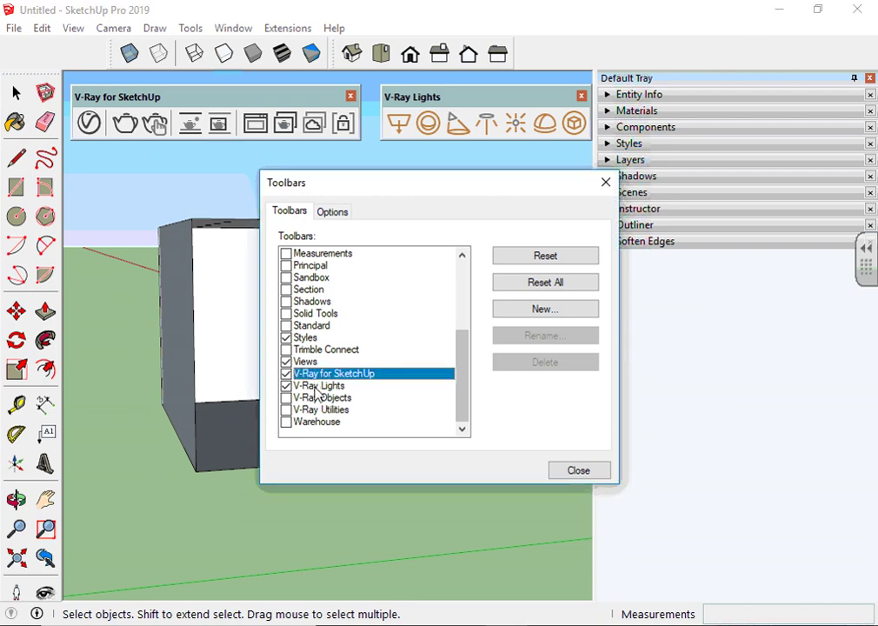
{"action": "left_click", "coordinate": [339, 387]}
{"action": "left_click", "coordinate": [573, 471]}
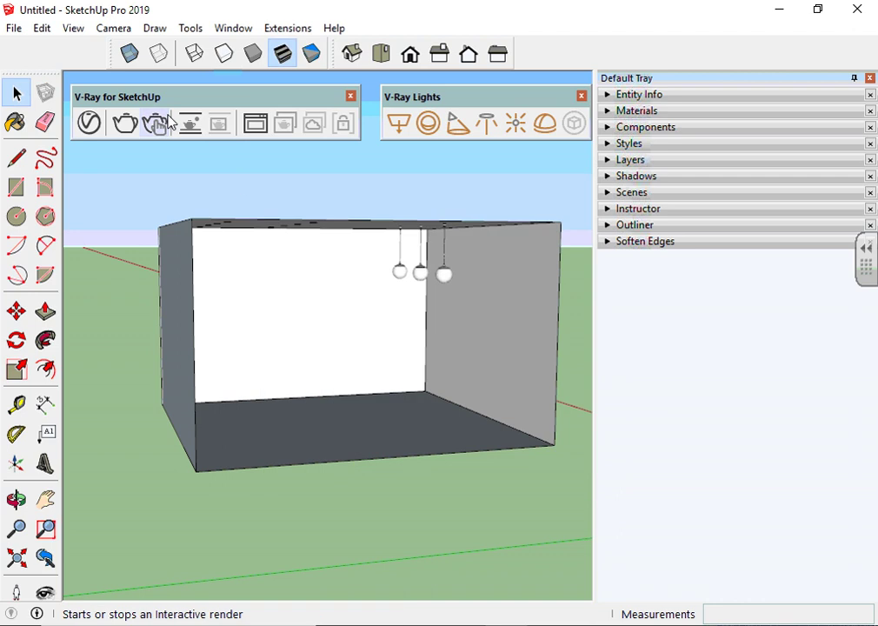
Enable Safe Frame in the render output settings of the V-Ray Asset Editor.
{"action": "left_click_drag", "start_coordinate": [174, 98], "coordinate": [182, 103]}
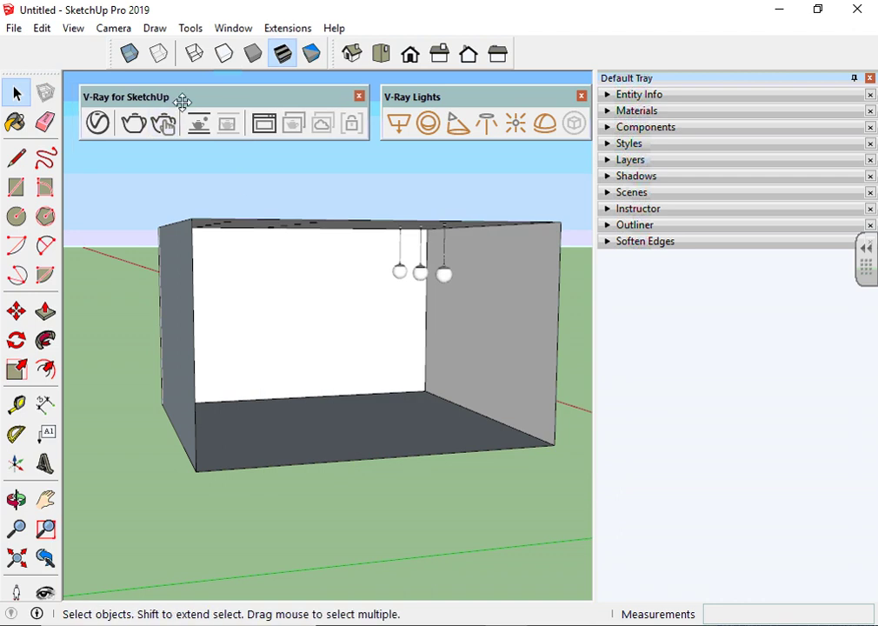
{"action": "left_click", "coordinate": [94, 124]}
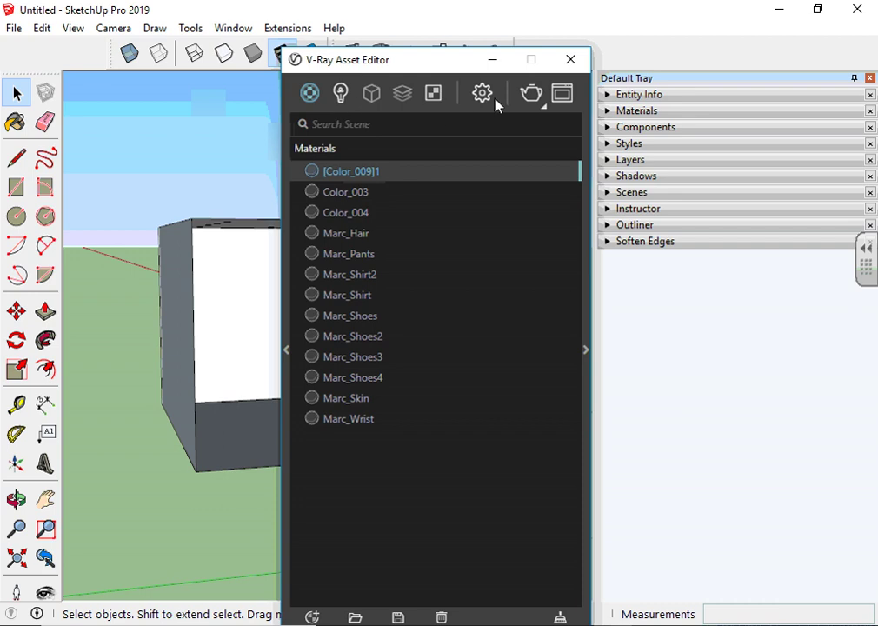
{"action": "left_click", "coordinate": [487, 96]}
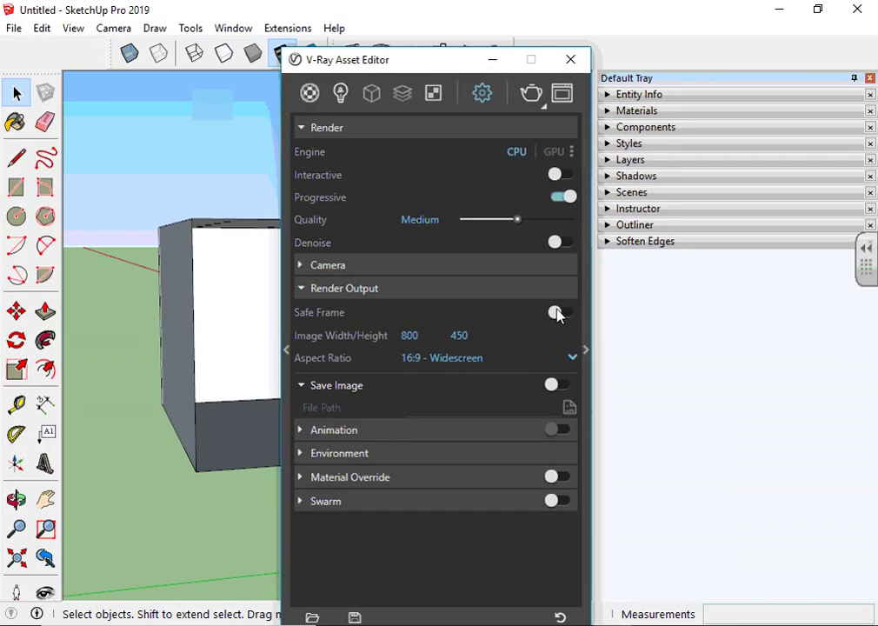
{"action": "left_click", "coordinate": [557, 313]}
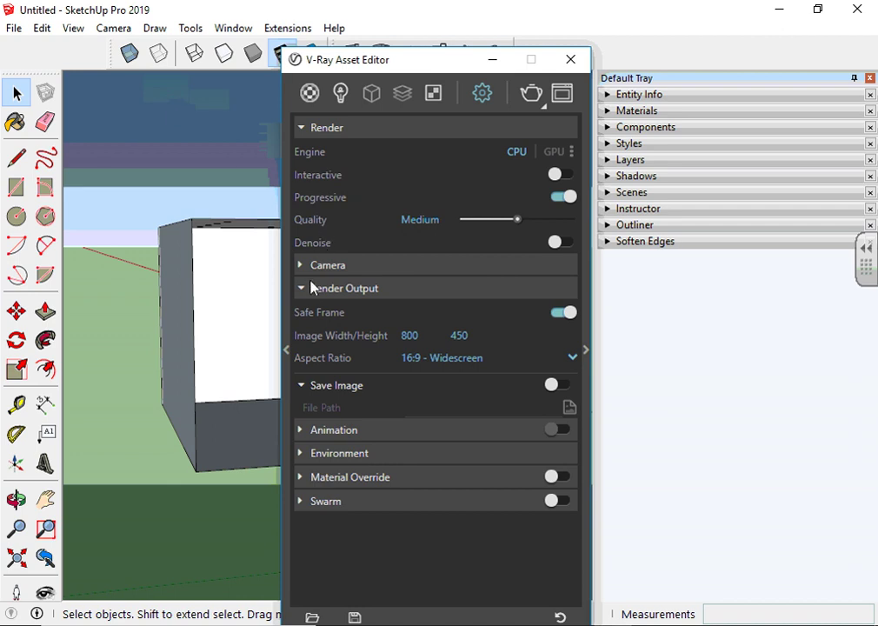
{"action": "left_click", "coordinate": [576, 60]}
Set the camera's field of view to 65 degrees.
{"action": "middle_click_drag", "start_coordinate": [526, 117], "coordinate": [439, 236]}
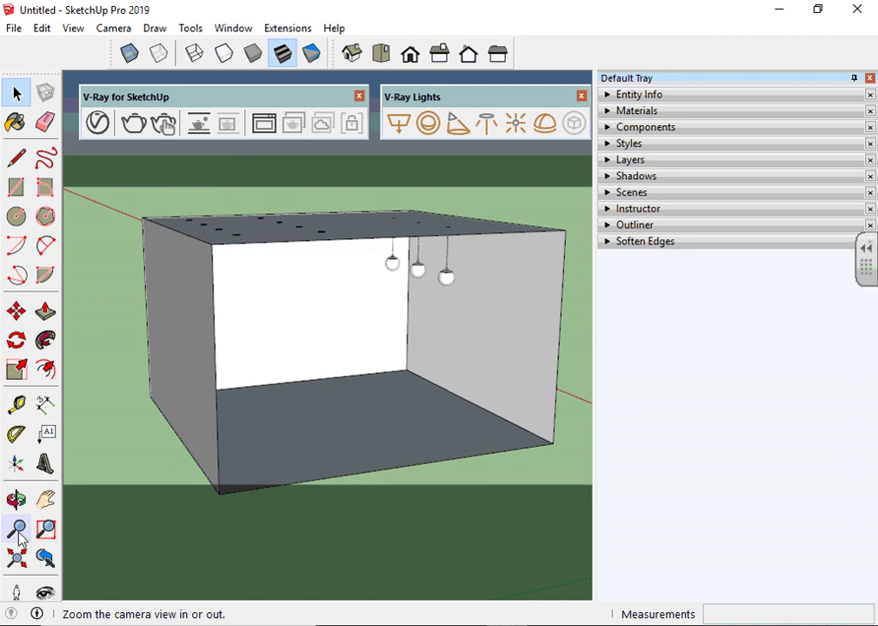
{"action": "left_click", "coordinate": [18, 530]}
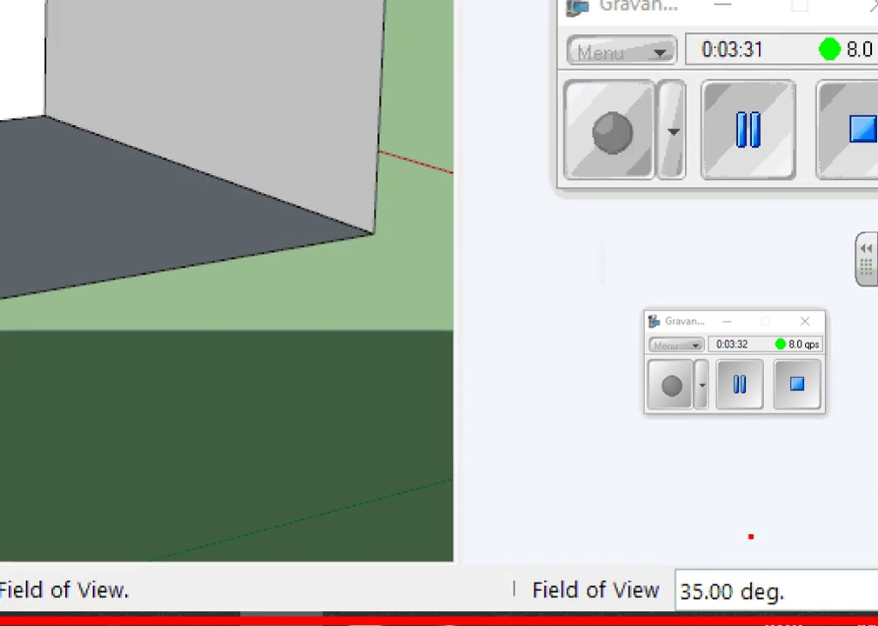
{"action": "mouse_move", "coordinate": [695, 585]}
{"action": "left_mouse_down"}
{"action": "mouse_move", "coordinate": [737, 589]}
{"action": "mouse_move", "coordinate": [745, 601]}
{"action": "left_mouse_up"}
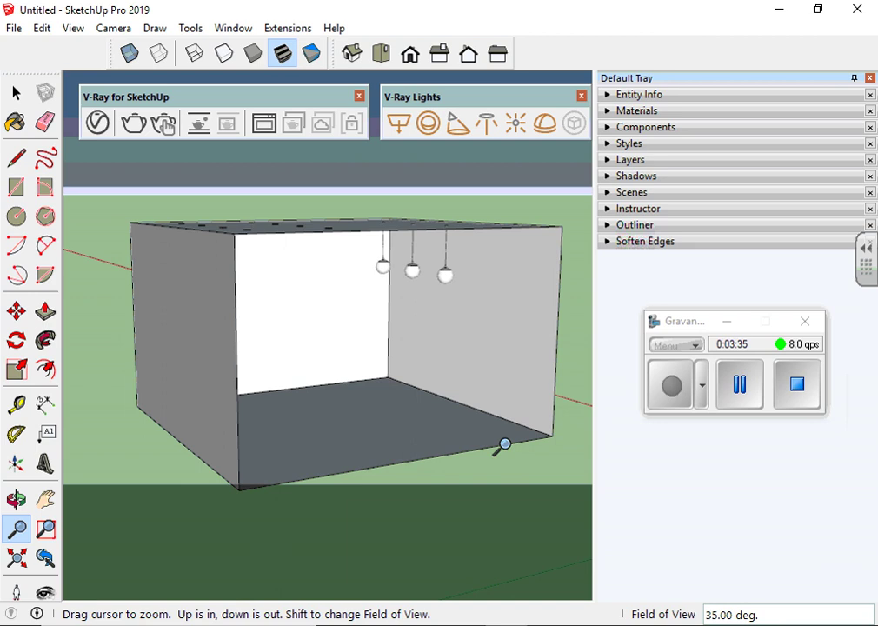
{"action": "key", "text": "Return"}
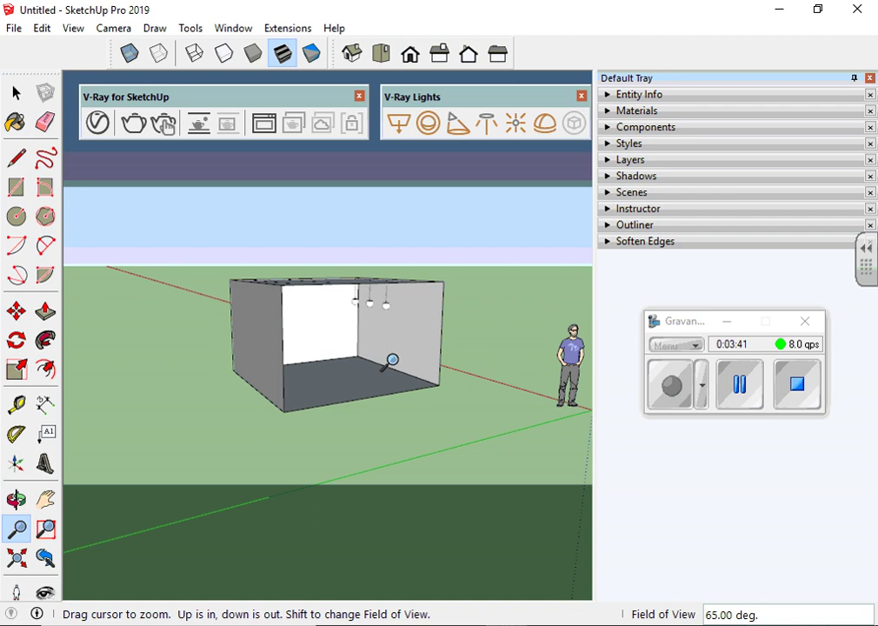
Frame the room's interior with the three pendant lamps and add it as a scene, saving the style changes as a new style.
{"action": "scroll", "coordinate": [349, 307], "scroll_direction": "up", "scroll_amount": 5}
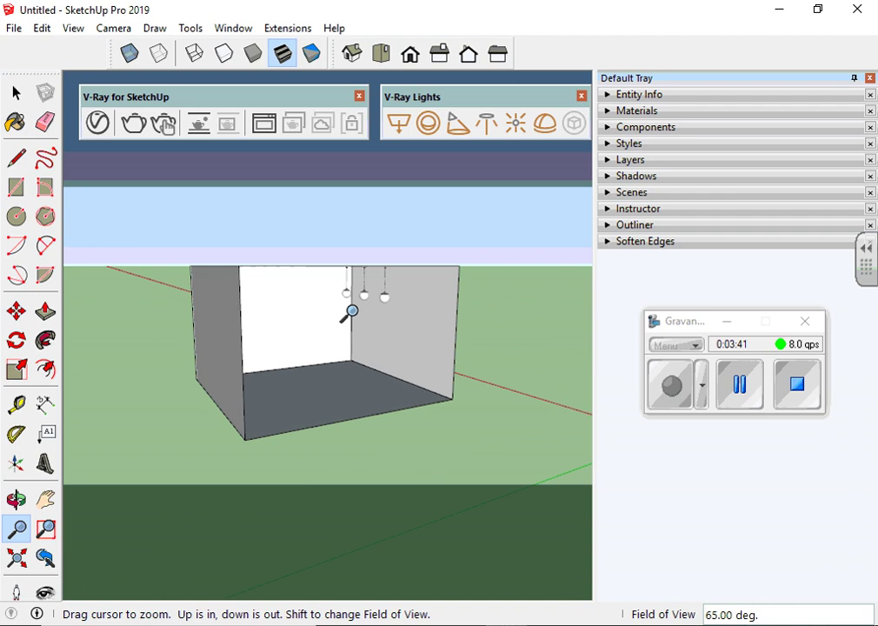
{"action": "key", "text": "o"}
{"action": "left_click_drag", "start_coordinate": [353, 345], "coordinate": [448, 297]}
{"action": "key", "text": "z"}
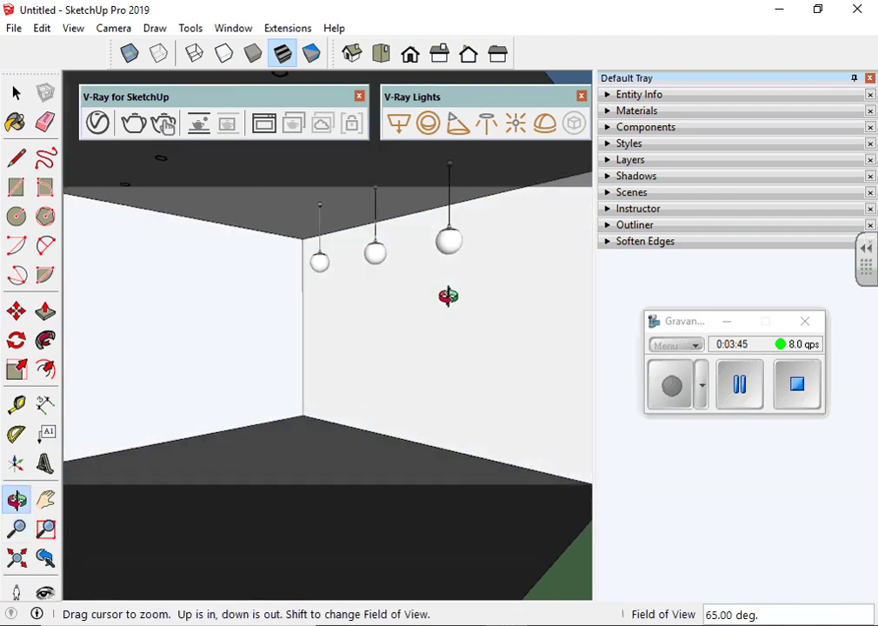
{"action": "left_click", "coordinate": [632, 192]}
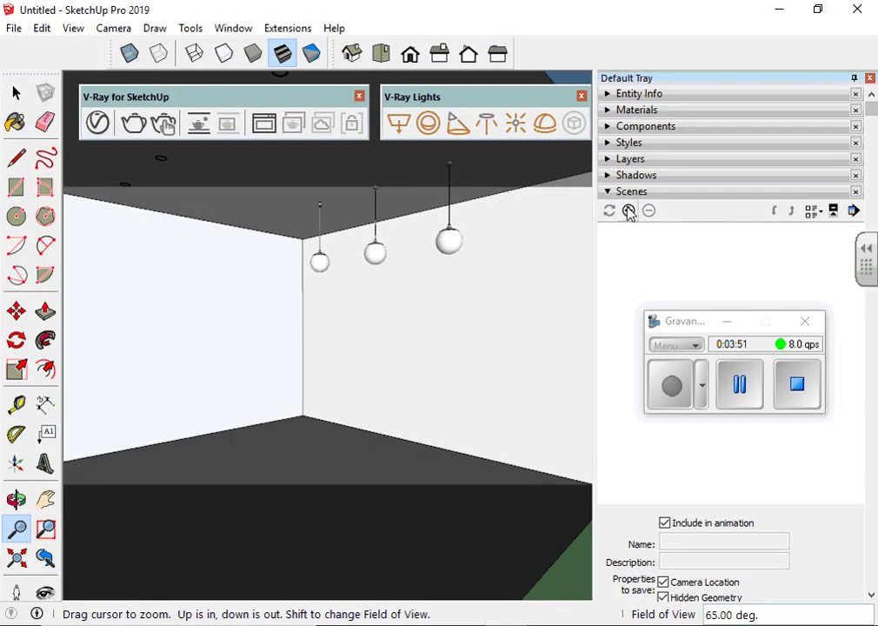
{"action": "left_click", "coordinate": [629, 211]}
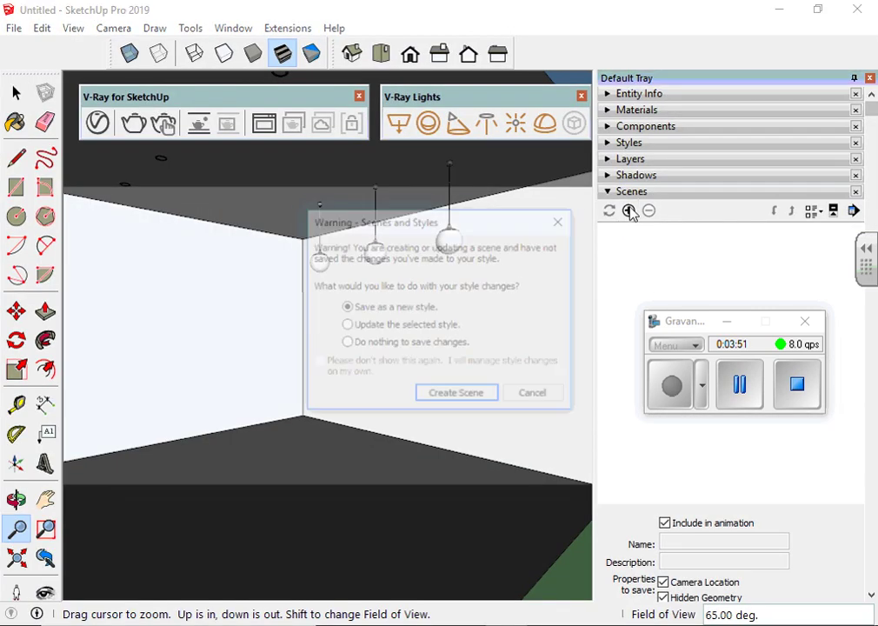
{"action": "left_click", "coordinate": [457, 395]}
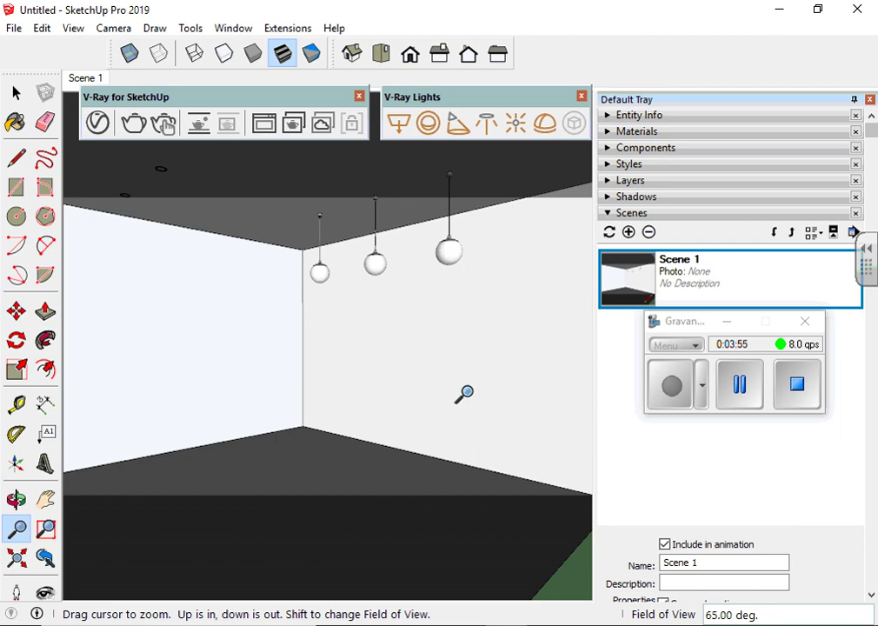
Try to position the camera at the room's front-left floor corner with a 1.20 m eye height and look around.
{"action": "middle_click_drag", "start_coordinate": [436, 393], "coordinate": [388, 394]}
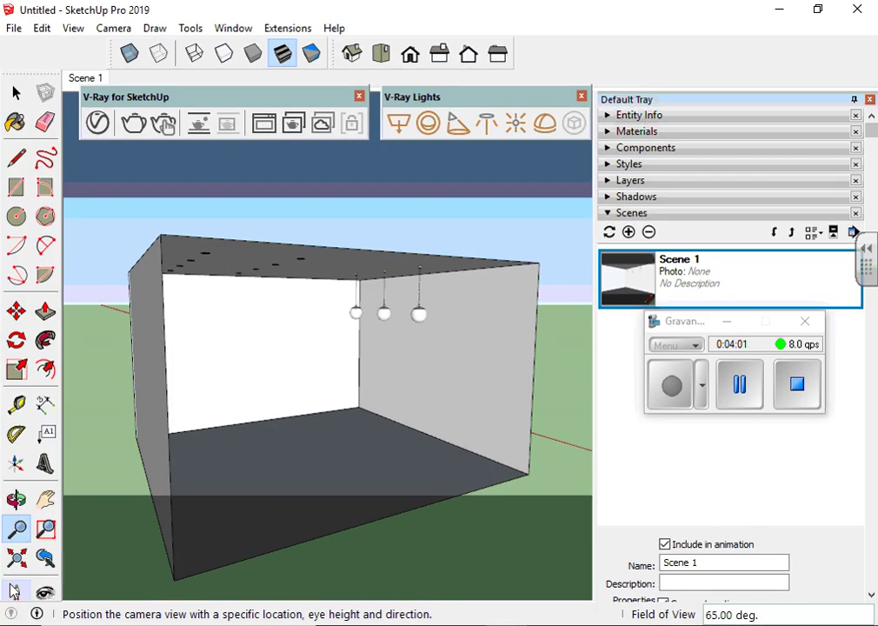
{"action": "left_click", "coordinate": [31, 579]}
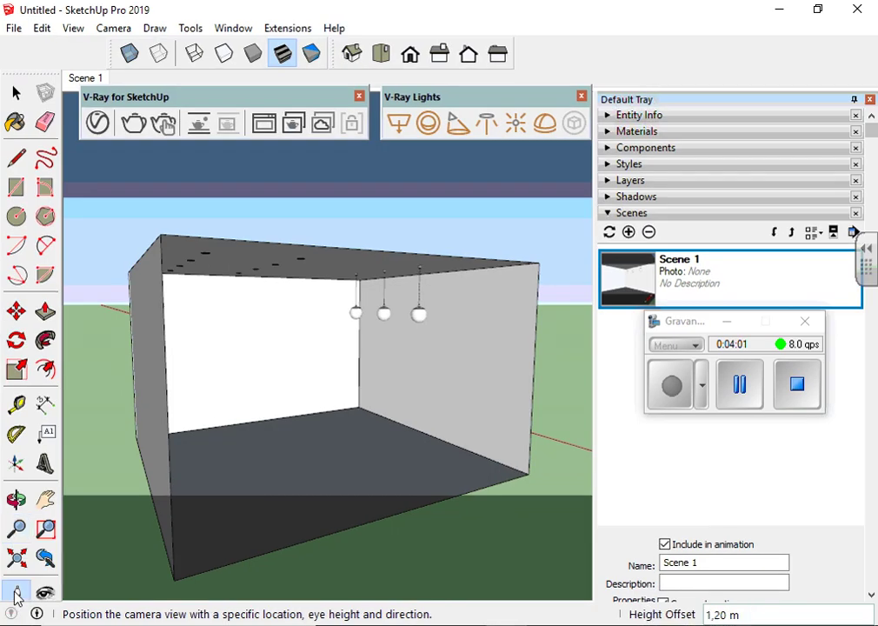
{"action": "left_click", "coordinate": [196, 487]}
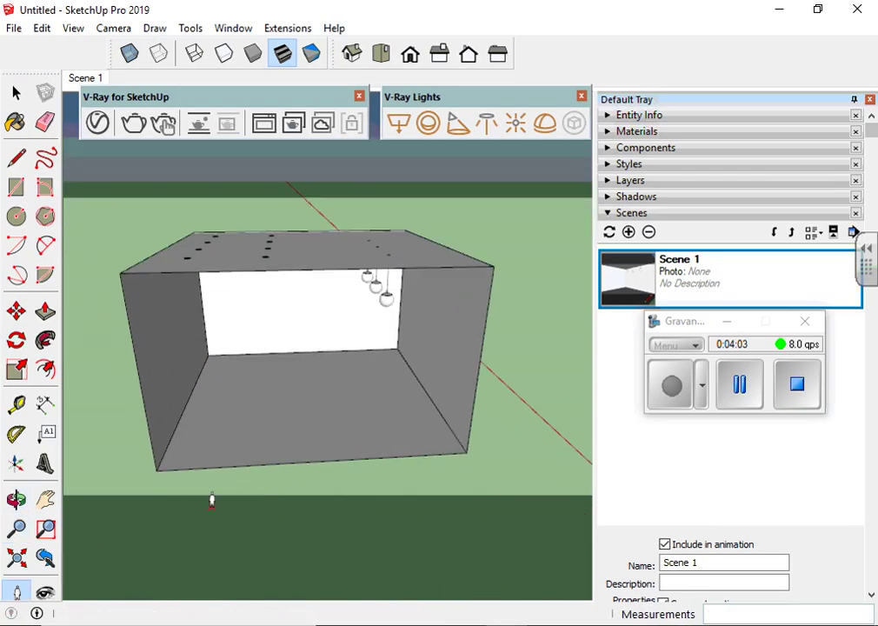
{"action": "scroll", "coordinate": [204, 491], "scroll_direction": "up", "scroll_amount": 2}
{"action": "left_click", "coordinate": [180, 442]}
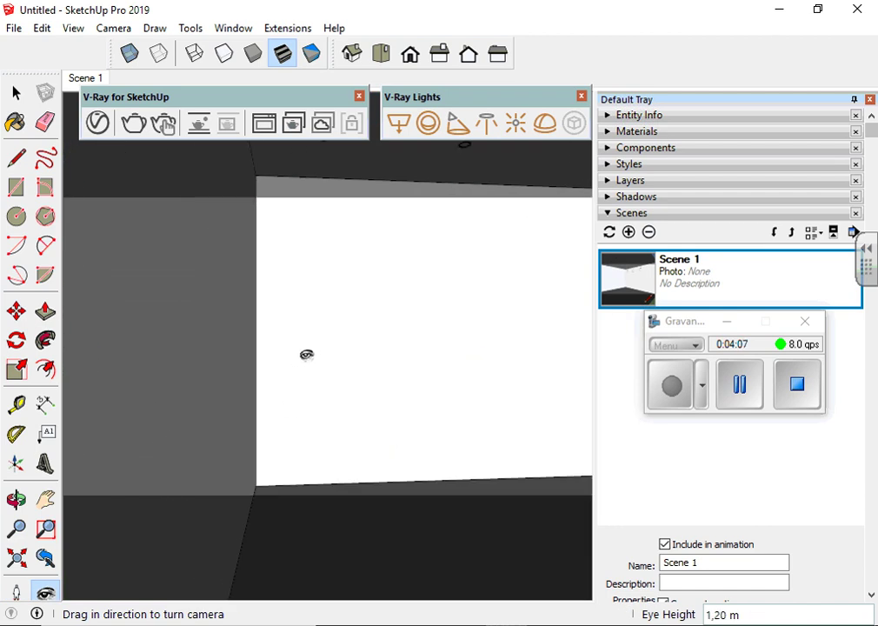
{"action": "left_click_drag", "start_coordinate": [306, 334], "coordinate": [209, 340]}
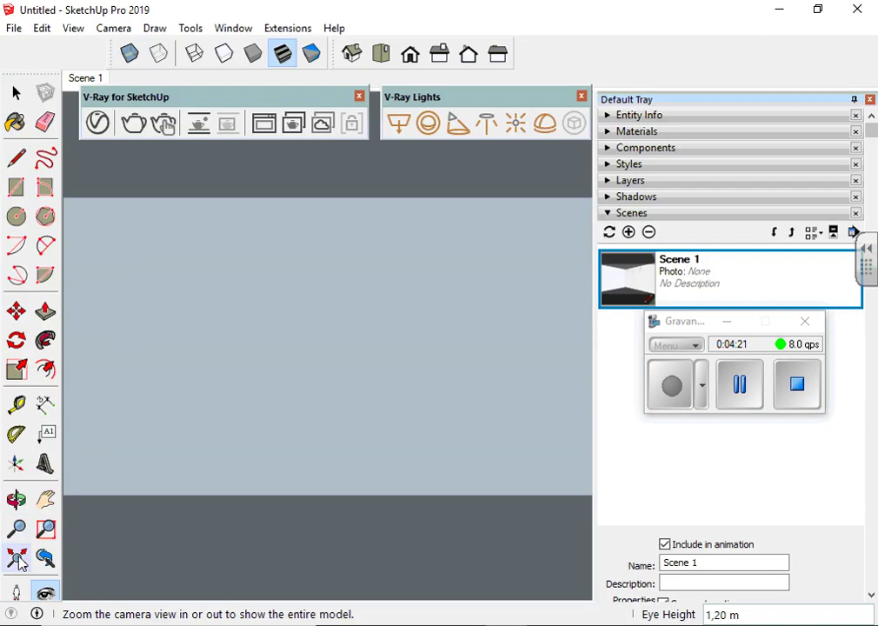
Position the camera on the left floor edge at 1.20 m eye height, look towards the pendant lamps and add the view as a scene.
{"action": "left_click", "coordinate": [26, 554]}
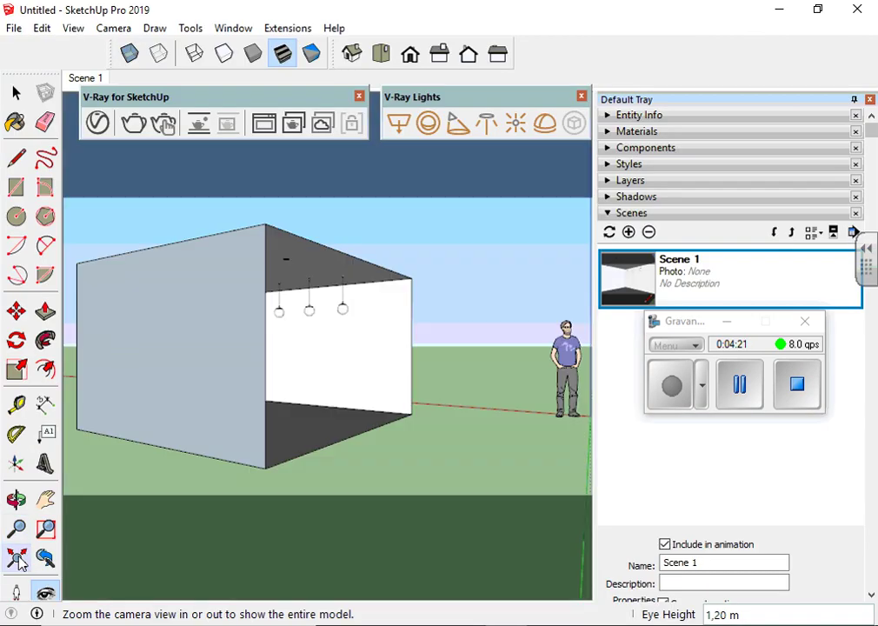
{"action": "left_click_drag", "start_coordinate": [410, 308], "coordinate": [127, 468]}
{"action": "middle_click_drag", "start_coordinate": [79, 502], "coordinate": [192, 393]}
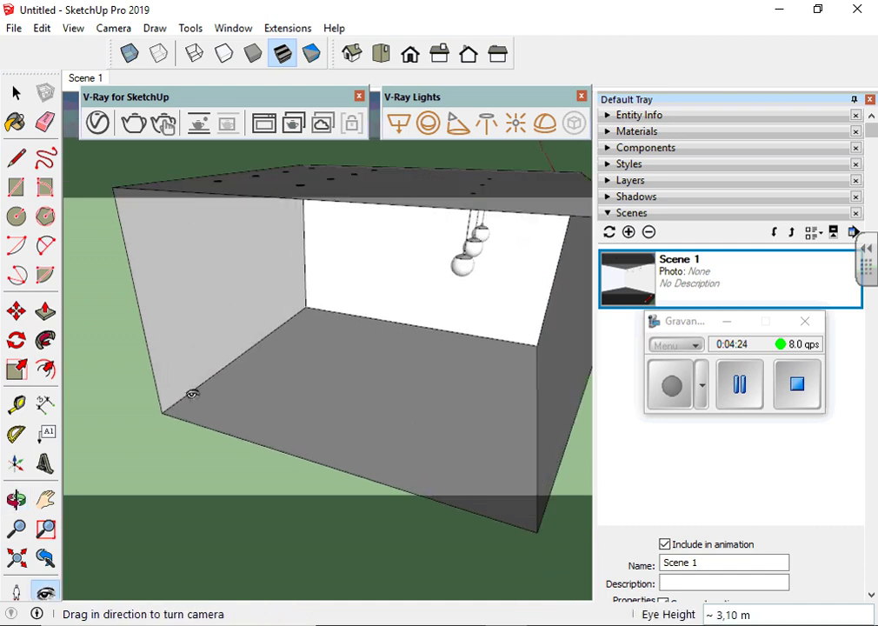
{"action": "left_click", "coordinate": [17, 592]}
{"action": "left_click", "coordinate": [206, 400]}
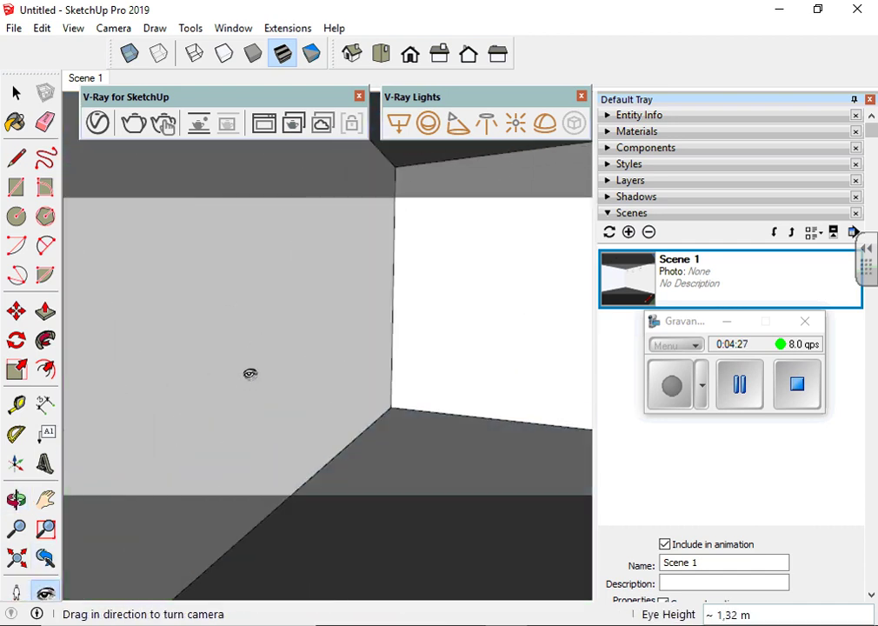
{"action": "left_click_drag", "start_coordinate": [284, 334], "coordinate": [423, 365]}
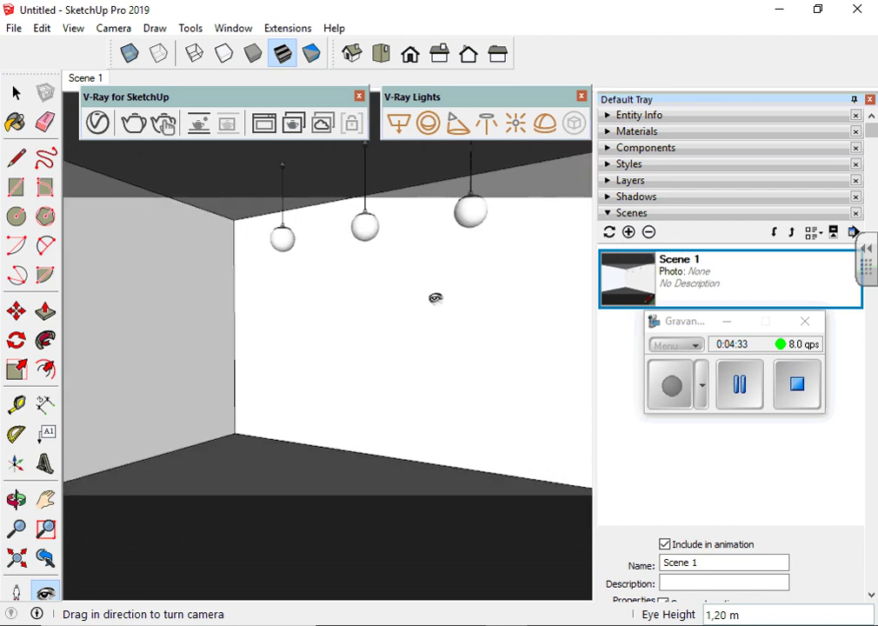
{"action": "left_click", "coordinate": [629, 233]}
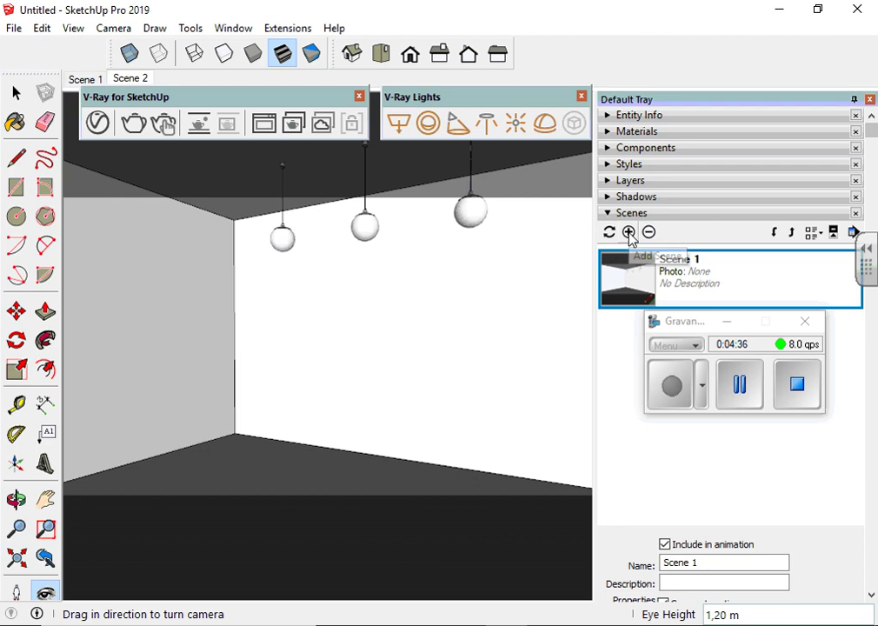
{"action": "left_click", "coordinate": [723, 324]}
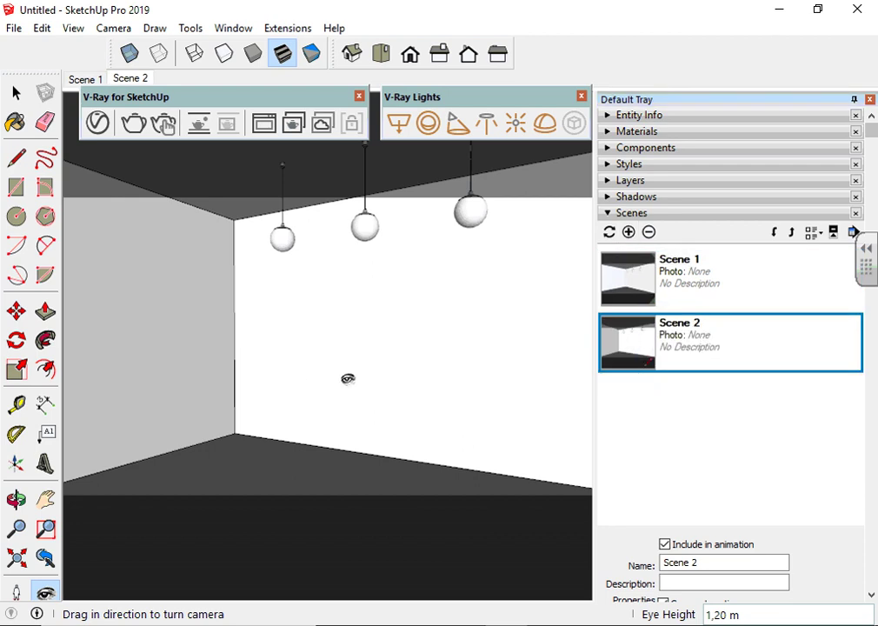
Place a guide about 0.42 m inside the left floor edge and another 0.45 m inside the front floor edge.
{"action": "middle_click_drag", "start_coordinate": [348, 379], "coordinate": [223, 399]}
{"action": "scroll", "coordinate": [383, 374], "scroll_direction": "down", "scroll_amount": 5}
{"action": "middle_click_drag", "start_coordinate": [382, 374], "coordinate": [334, 400]}
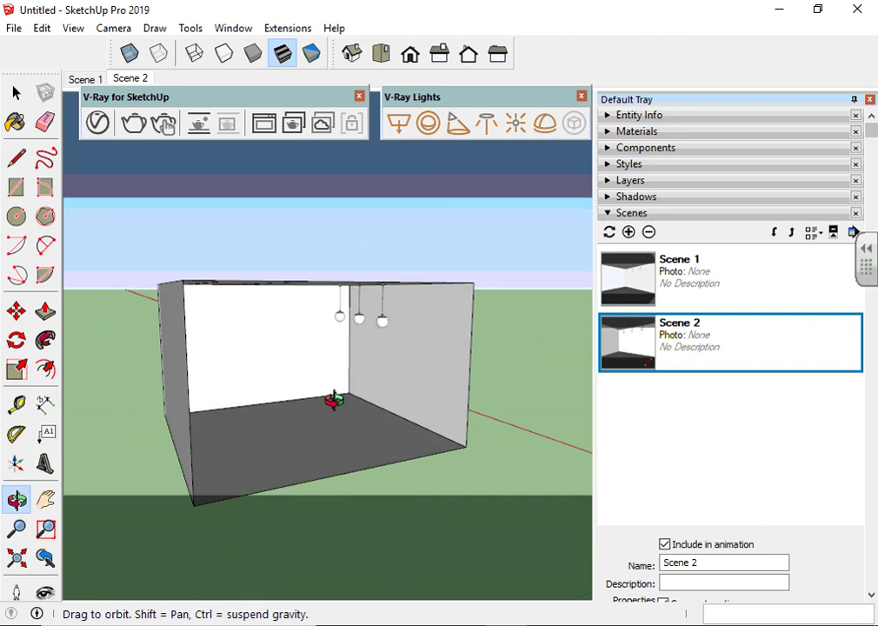
{"action": "scroll", "coordinate": [204, 447], "scroll_direction": "up", "scroll_amount": 5}
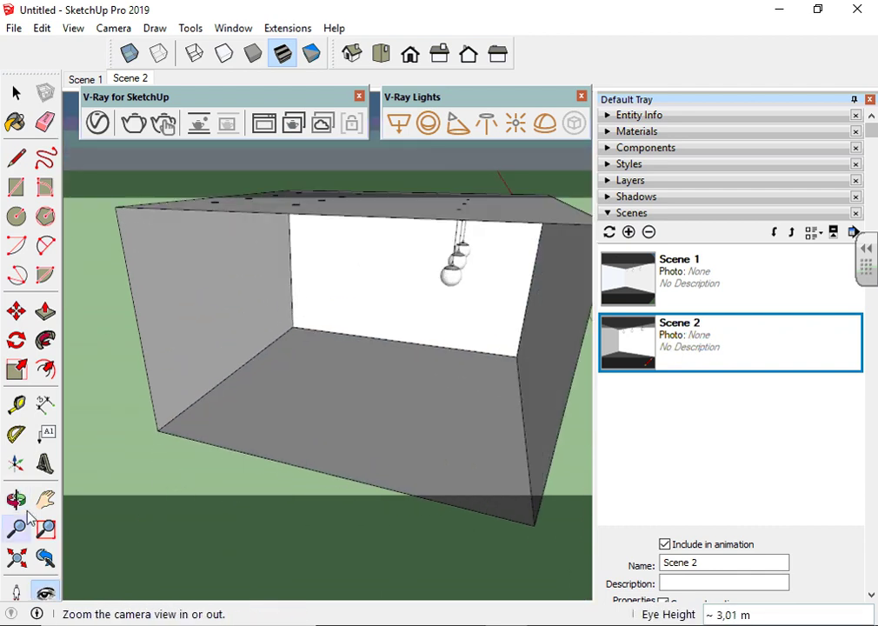
{"action": "left_click", "coordinate": [16, 403]}
{"action": "left_click", "coordinate": [207, 393]}
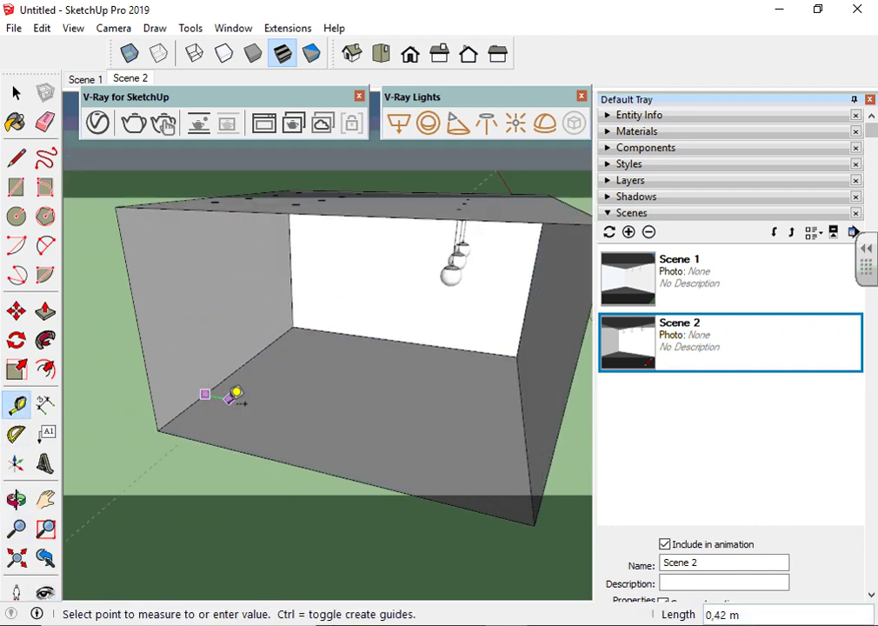
{"action": "key", "text": "Escape"}
{"action": "scroll", "coordinate": [207, 416], "scroll_direction": "up", "scroll_amount": 3}
{"action": "left_click", "coordinate": [212, 457]}
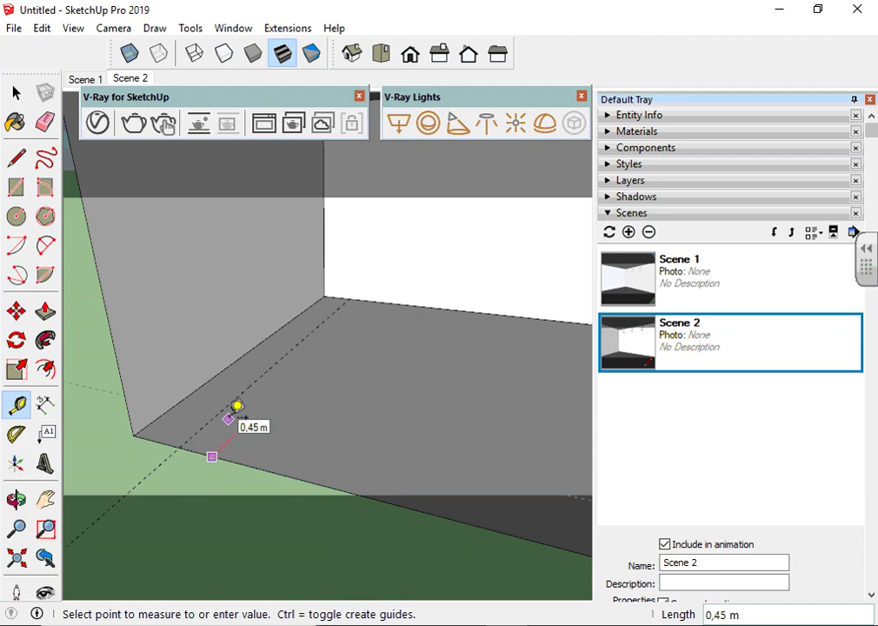
{"action": "left_click", "coordinate": [230, 418]}
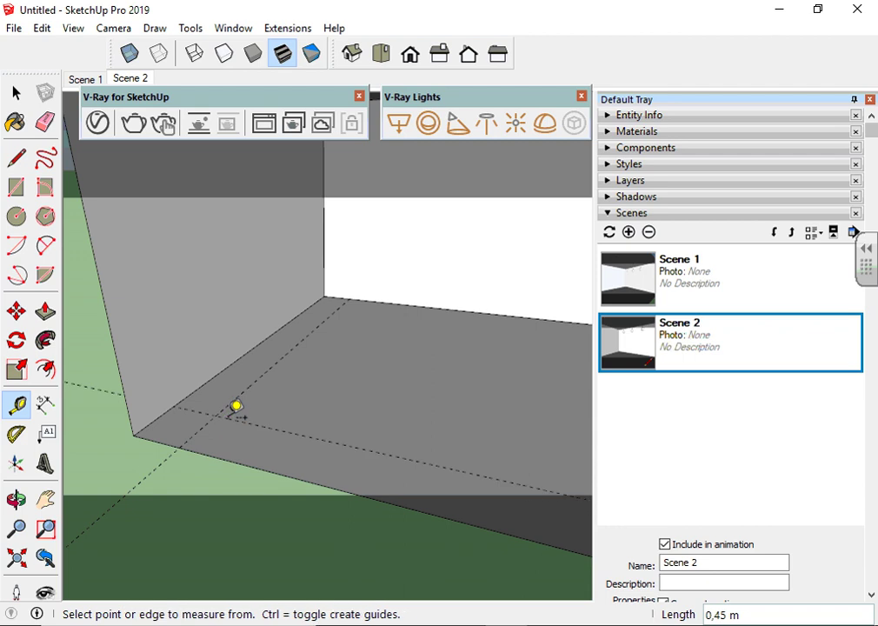
Try to position the camera at the guides' intersection near the front-left corner with a 1.20 m eye height, looking towards the pendant lamps.
{"action": "left_click", "coordinate": [17, 592]}
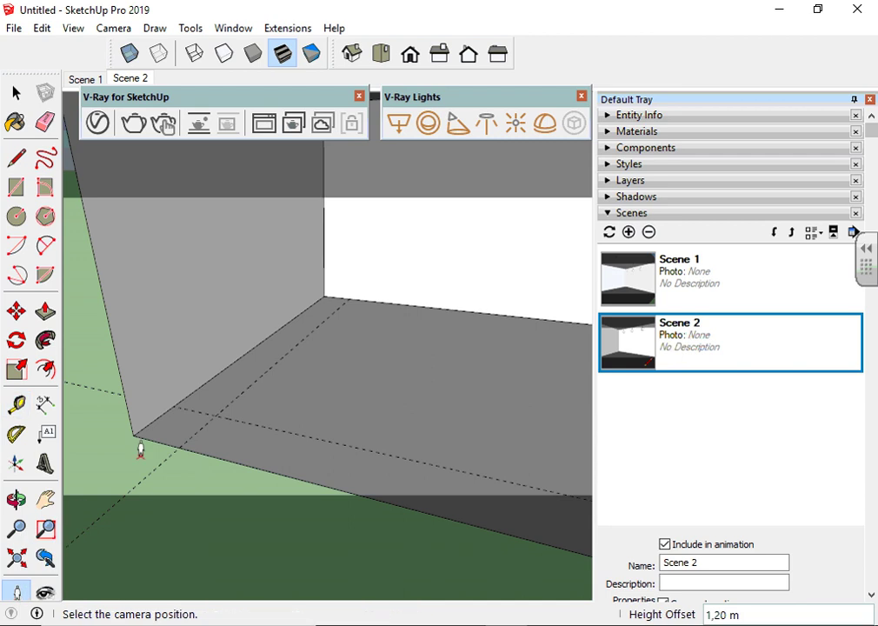
{"action": "left_click", "coordinate": [214, 413]}
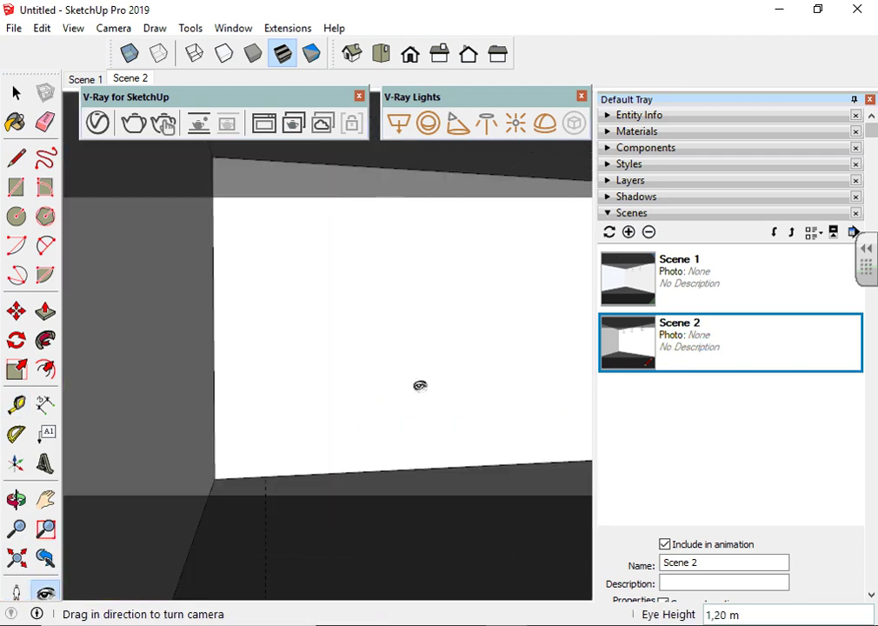
{"action": "left_click_drag", "start_coordinate": [420, 385], "coordinate": [433, 349]}
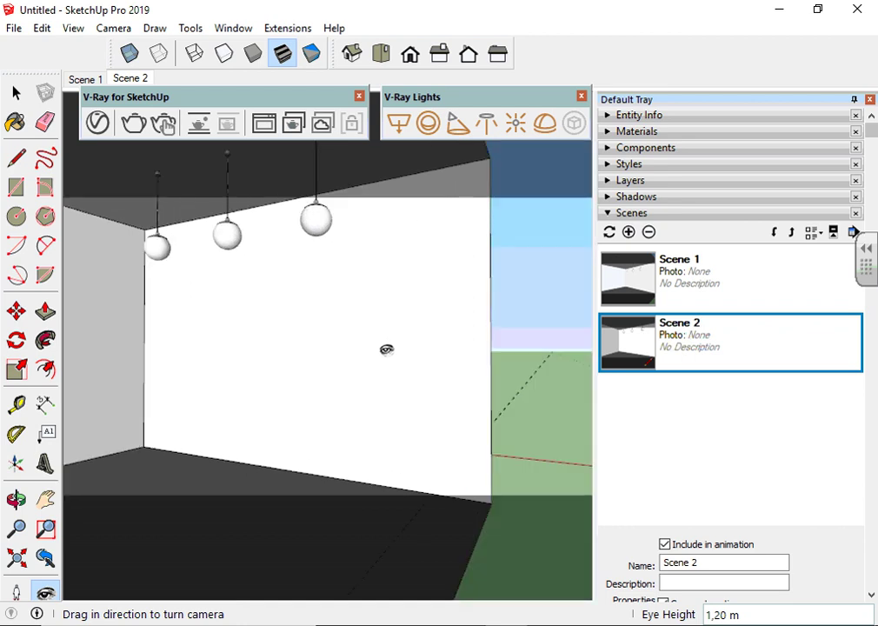
Add another guide parallel to the front floor edge, deeper inside the room across the floor.
{"action": "scroll", "coordinate": [435, 349], "scroll_direction": "down", "scroll_amount": 10}
{"action": "middle_click_drag", "start_coordinate": [435, 390], "coordinate": [17, 365]}
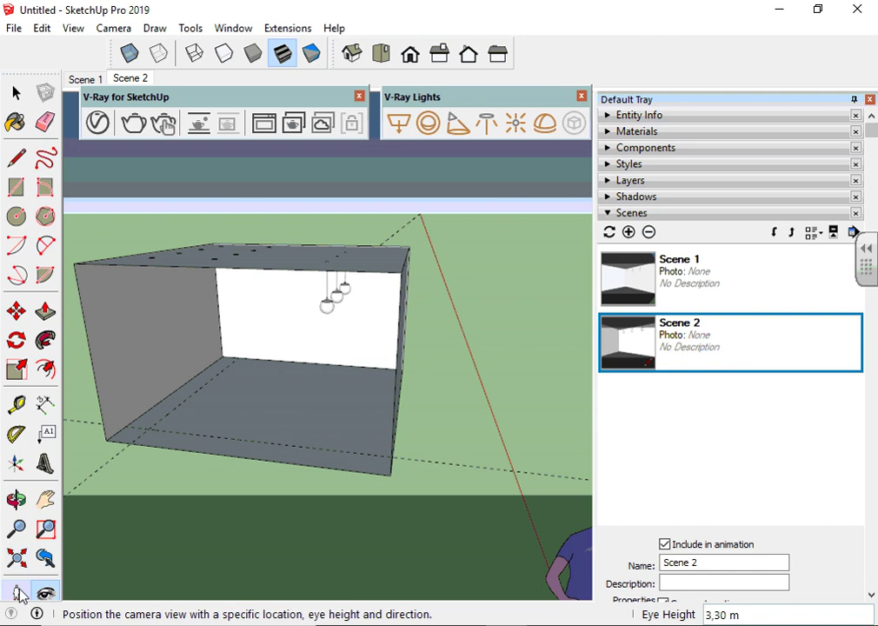
{"action": "left_click", "coordinate": [15, 403]}
{"action": "middle_click_drag", "start_coordinate": [211, 394], "coordinate": [482, 442]}
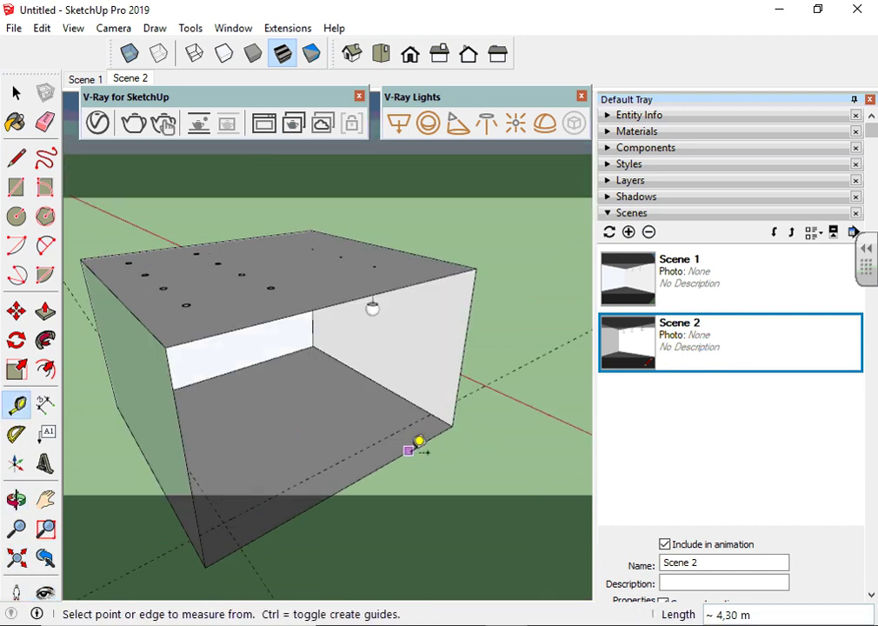
{"action": "left_click", "coordinate": [408, 450]}
{"action": "left_click", "coordinate": [372, 379]}
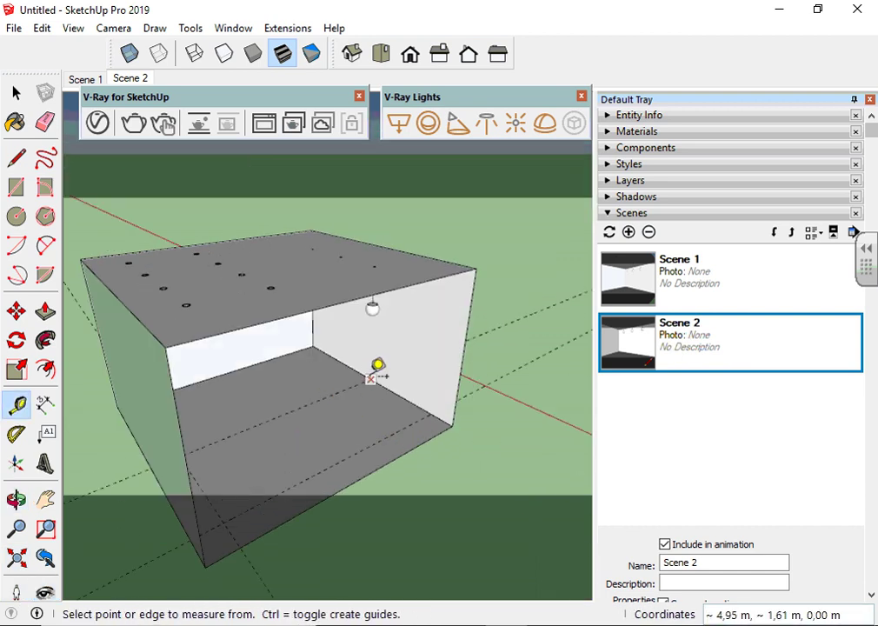
Position the camera at the deeper guide intersection at 1.20 m eye height, face the wall behind the three pendant lamps and add a scene.
{"action": "middle_click_drag", "start_coordinate": [371, 378], "coordinate": [148, 409]}
{"action": "left_click", "coordinate": [16, 591]}
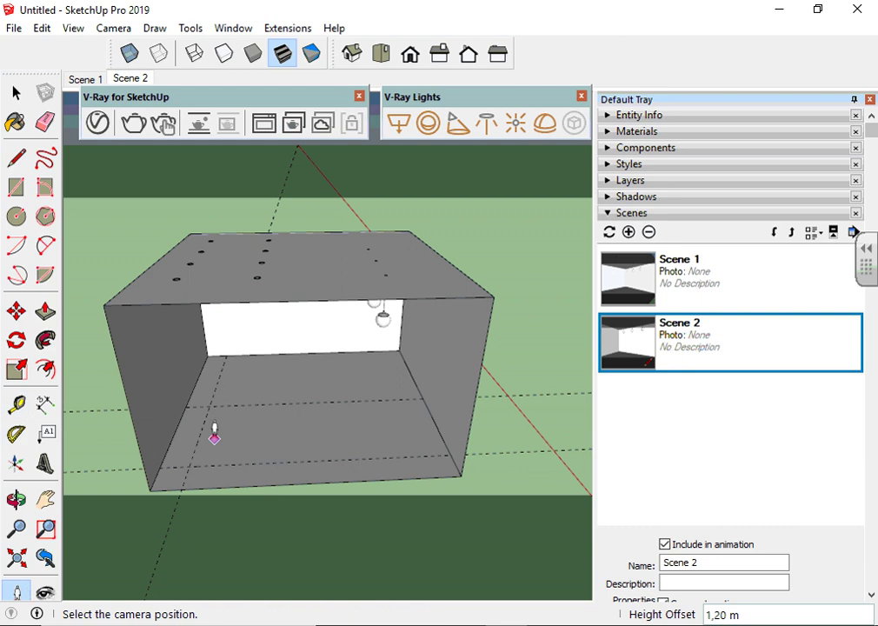
{"action": "left_click", "coordinate": [208, 404]}
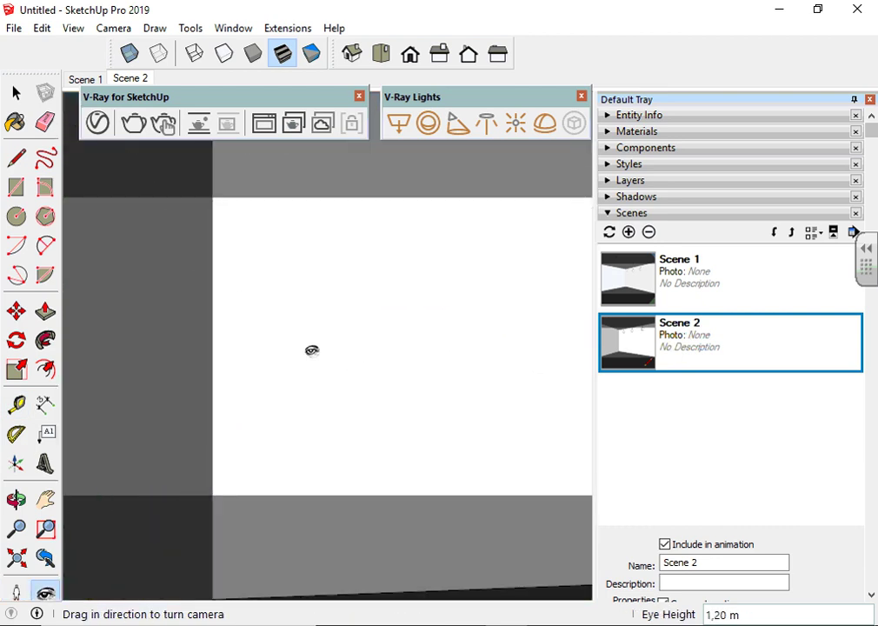
{"action": "left_click_drag", "start_coordinate": [312, 350], "coordinate": [389, 324]}
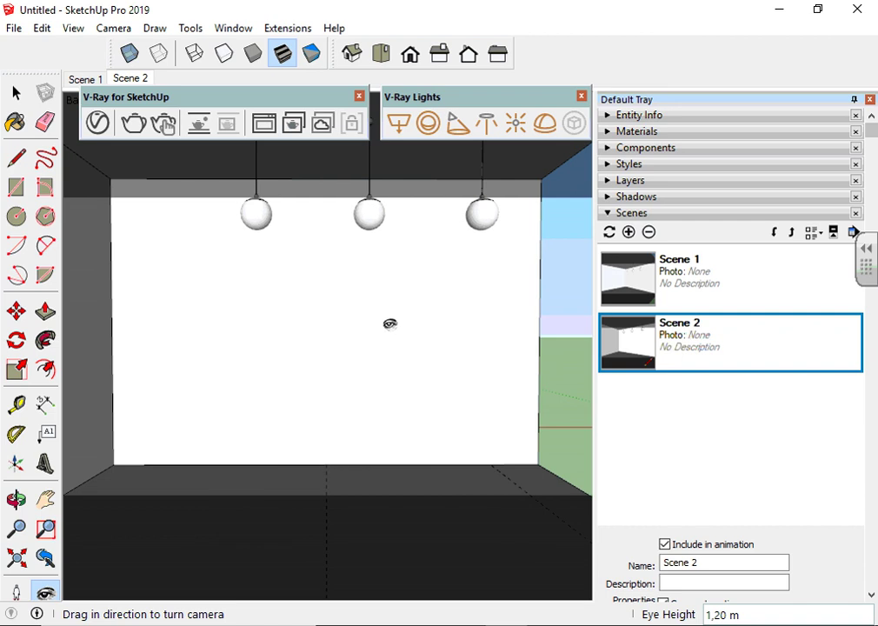
{"action": "left_click", "coordinate": [628, 232]}
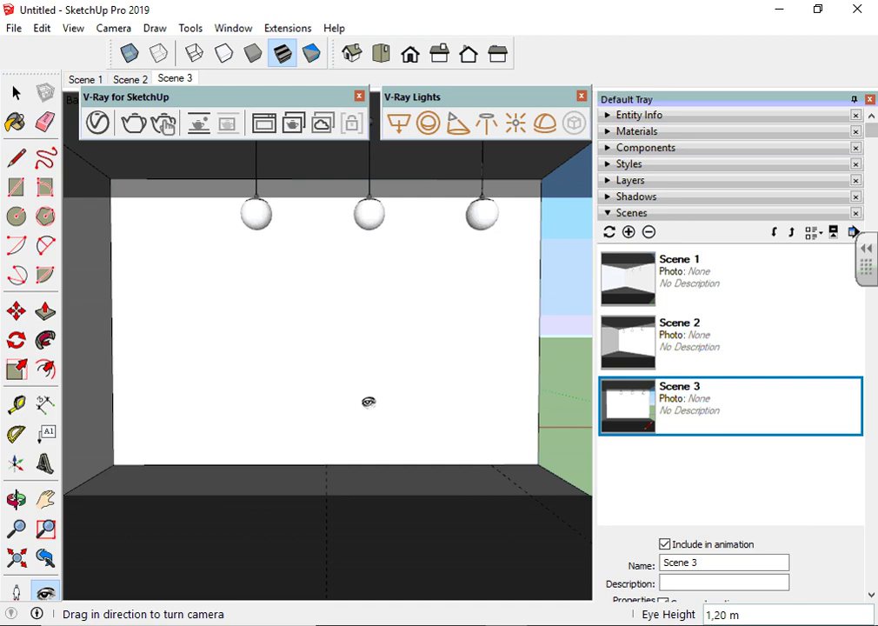
Move the V-Ray for SketchUp toolbar clear of the scene tabs and view Scene 1 and Scene 3.
{"action": "middle_click_drag", "start_coordinate": [485, 383], "coordinate": [299, 349]}
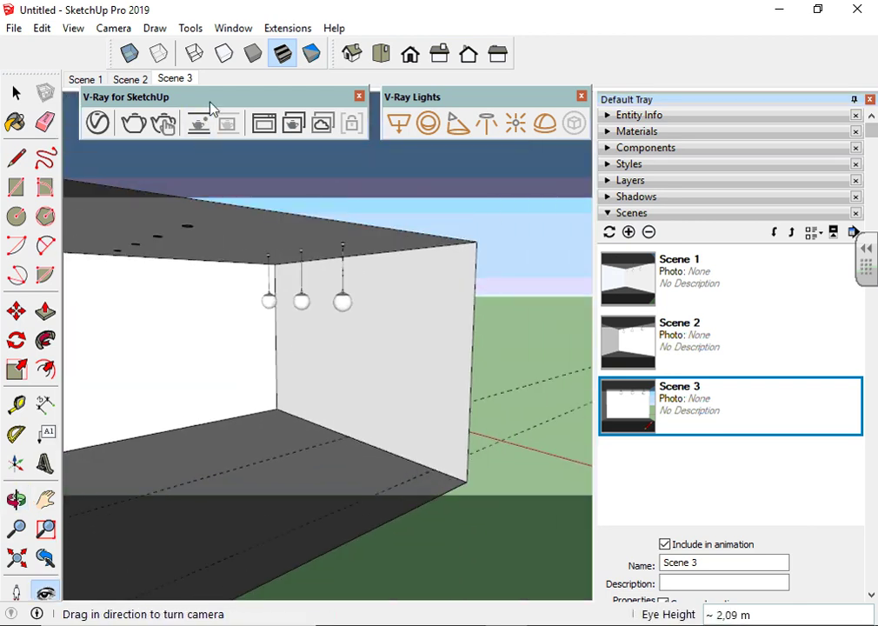
{"action": "mouse_move", "coordinate": [209, 98]}
{"action": "left_mouse_down"}
{"action": "mouse_move", "coordinate": [102, 135]}
{"action": "mouse_move", "coordinate": [196, 182]}
{"action": "mouse_move", "coordinate": [211, 113]}
{"action": "mouse_move", "coordinate": [160, 181]}
{"action": "mouse_move", "coordinate": [280, 178]}
{"action": "left_mouse_up"}
{"action": "mouse_move", "coordinate": [261, 139]}
{"action": "left_mouse_down"}
{"action": "mouse_move", "coordinate": [300, 198]}
{"action": "mouse_move", "coordinate": [374, 144]}
{"action": "left_mouse_up"}
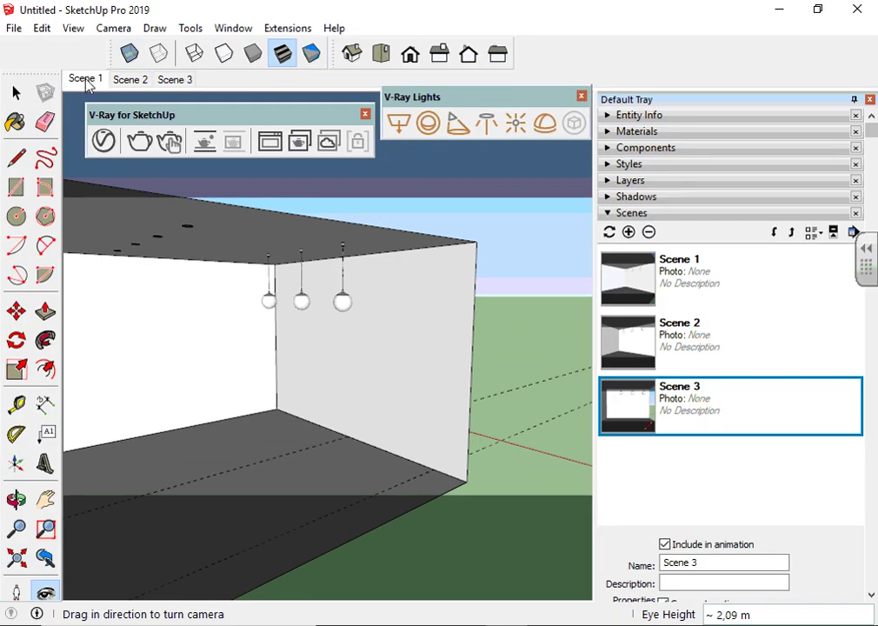
{"action": "left_click", "coordinate": [86, 80]}
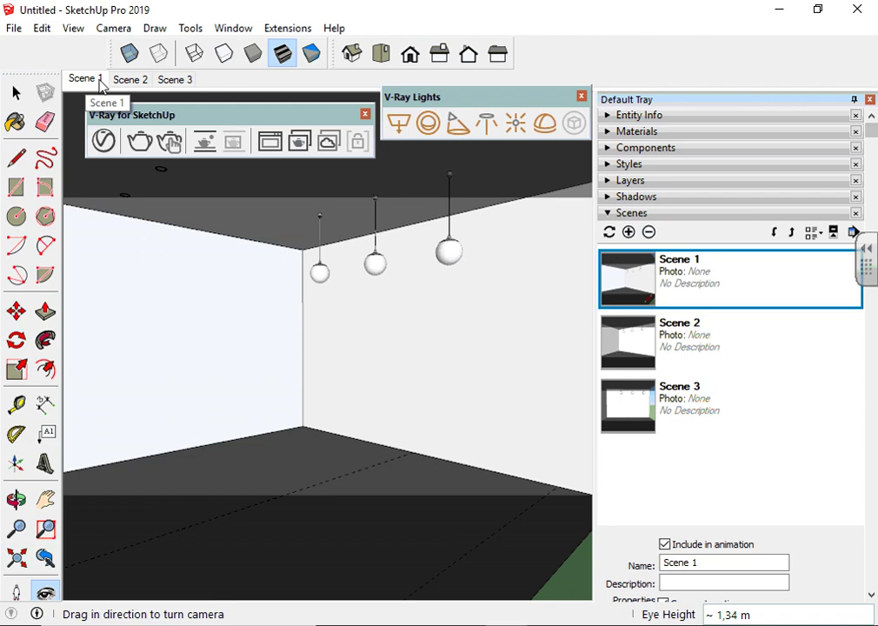
{"action": "left_click", "coordinate": [170, 82]}
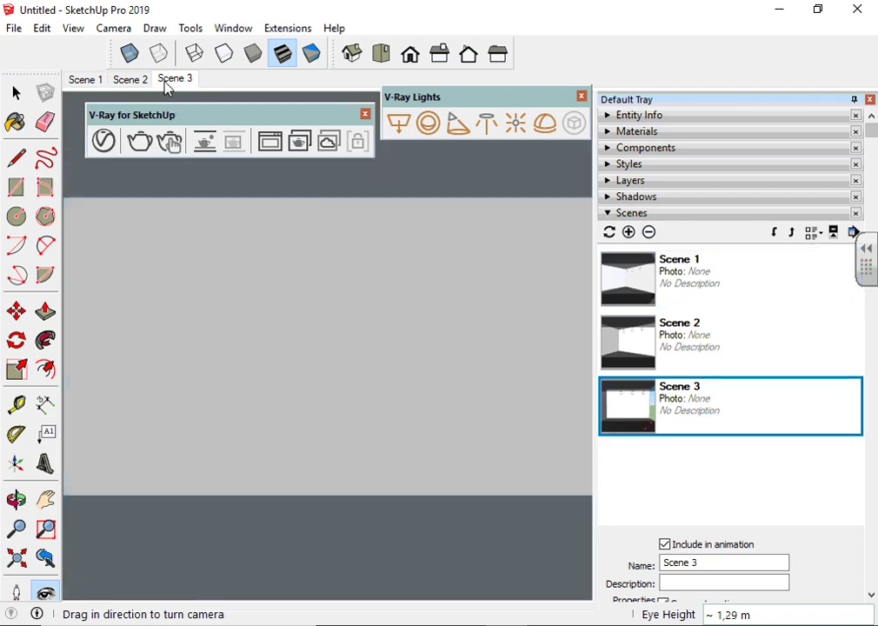